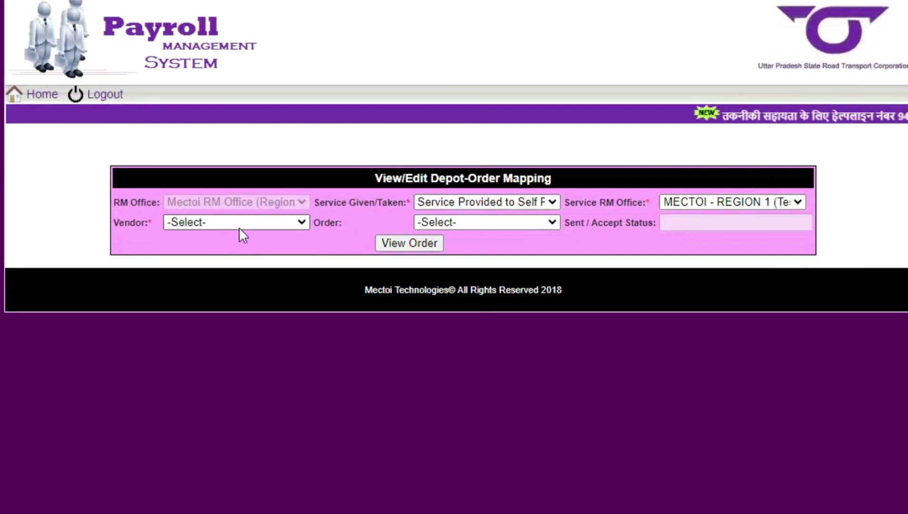
- Display the depot-order mapping for vendor MANU TRANSPORT PVT LTD and its self-region order dated 01/01/2023
{"action": "left_click", "coordinate": [241, 223]}
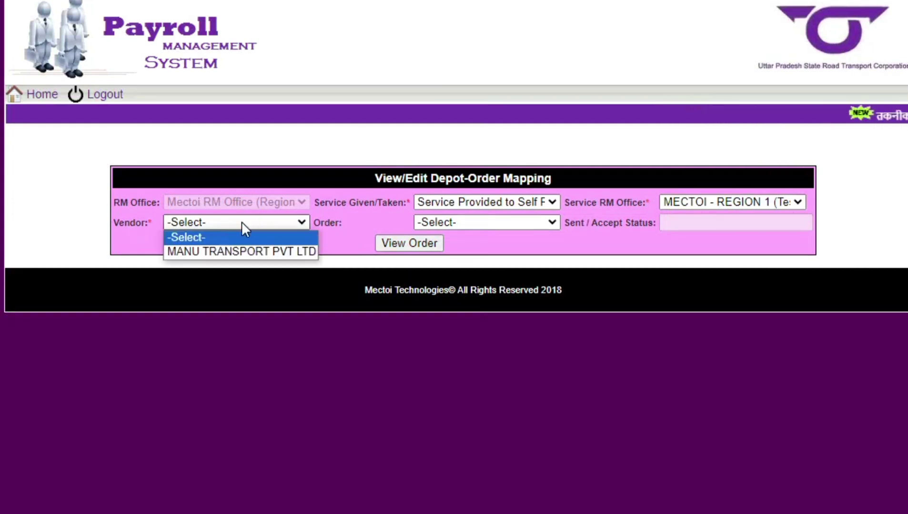
{"action": "left_click", "coordinate": [238, 252]}
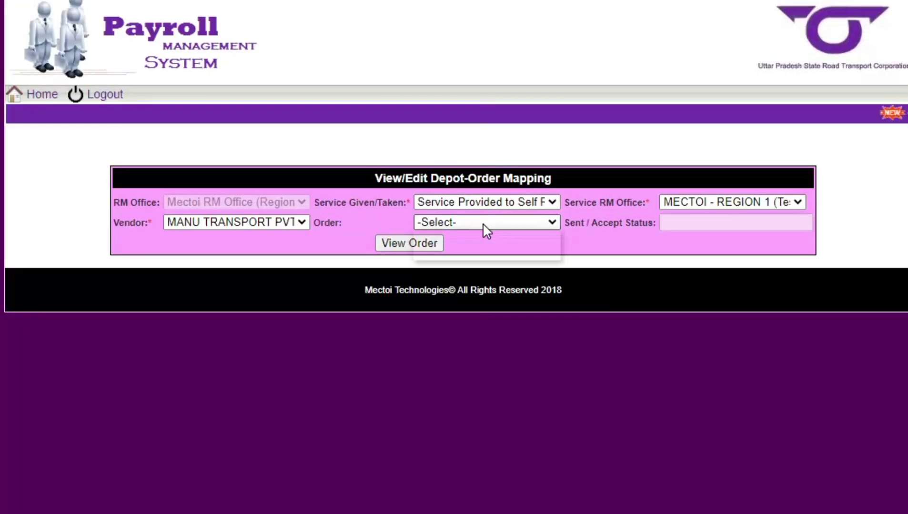
{"action": "left_click", "coordinate": [483, 223]}
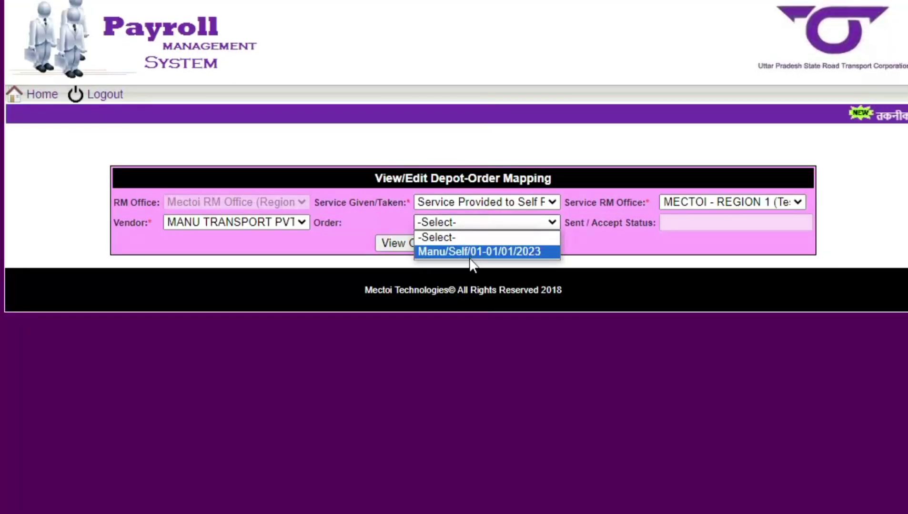
{"action": "left_click", "coordinate": [474, 252]}
{"action": "left_click", "coordinate": [422, 247]}
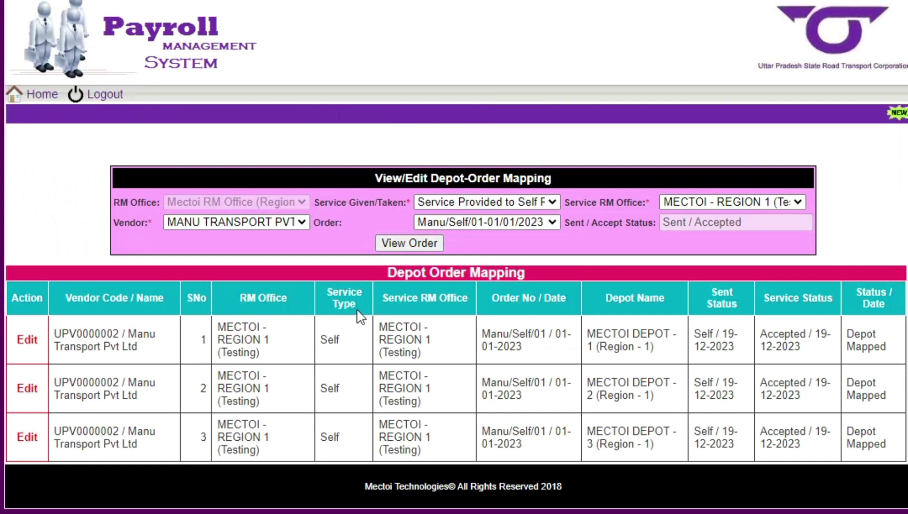
- Open the vendor details and password management form and display the vendor password list
{"action": "left_click", "coordinate": [42, 98]}
{"action": "mouse_move", "coordinate": [156, 145]}
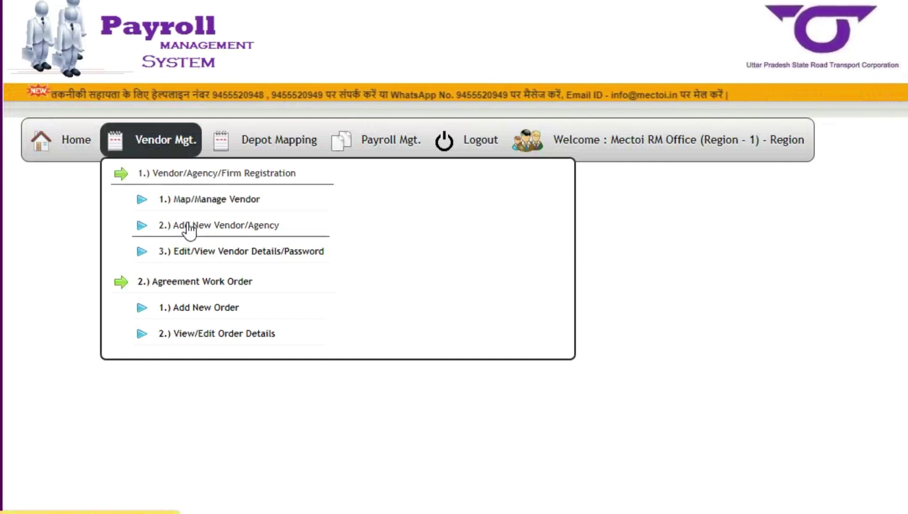
{"action": "left_click", "coordinate": [187, 248]}
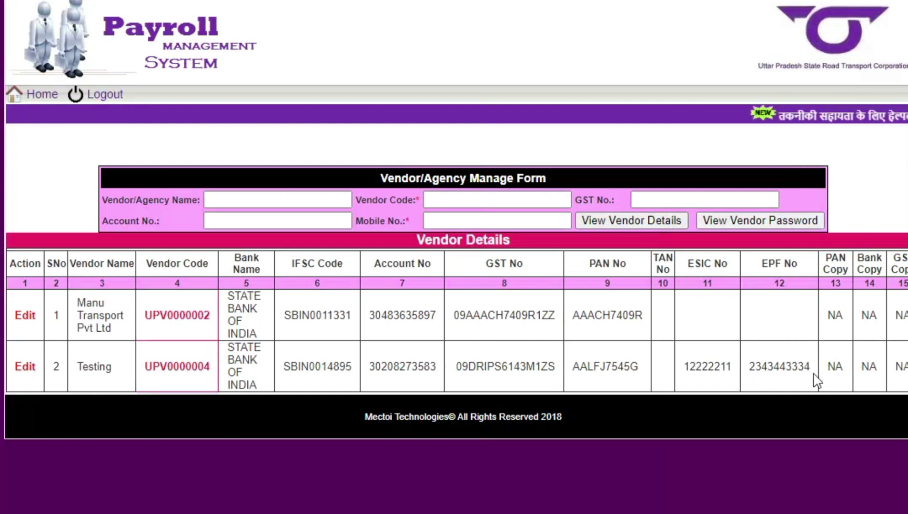
{"action": "left_click", "coordinate": [762, 220]}
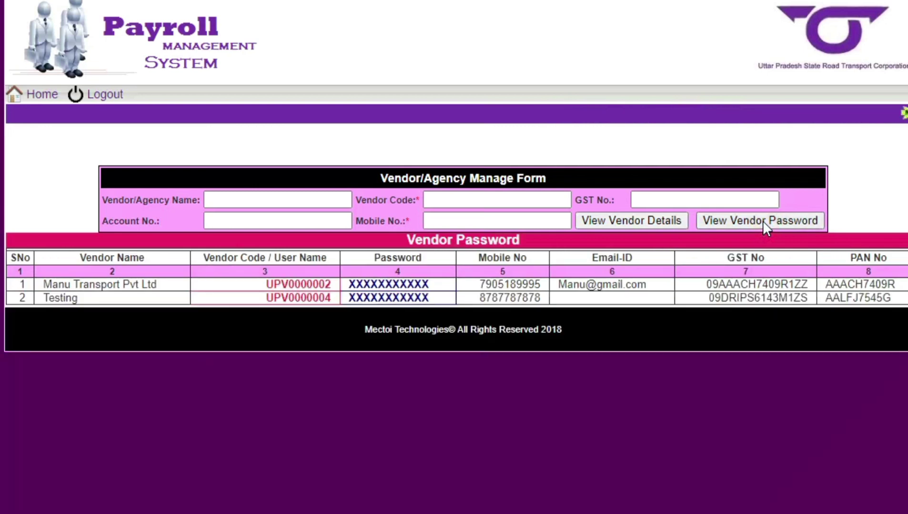
- Start a new agreement work order for vendor Manu Transport Pvt Ltd and select its mapped bank account
{"action": "left_click", "coordinate": [48, 98]}
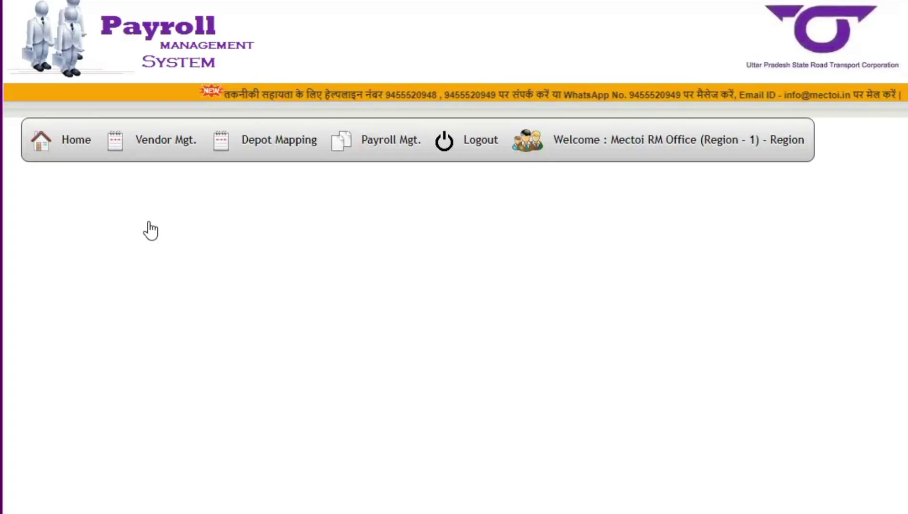
{"action": "mouse_move", "coordinate": [162, 152]}
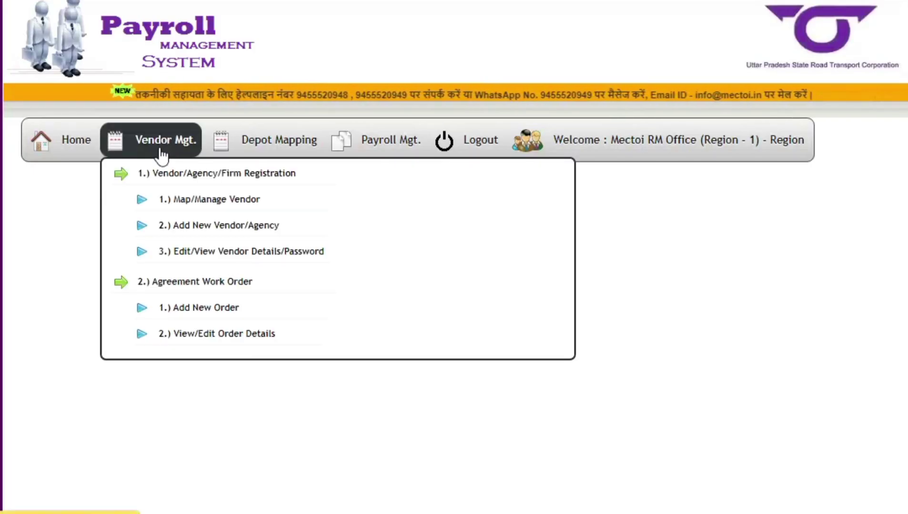
{"action": "left_click", "coordinate": [202, 310]}
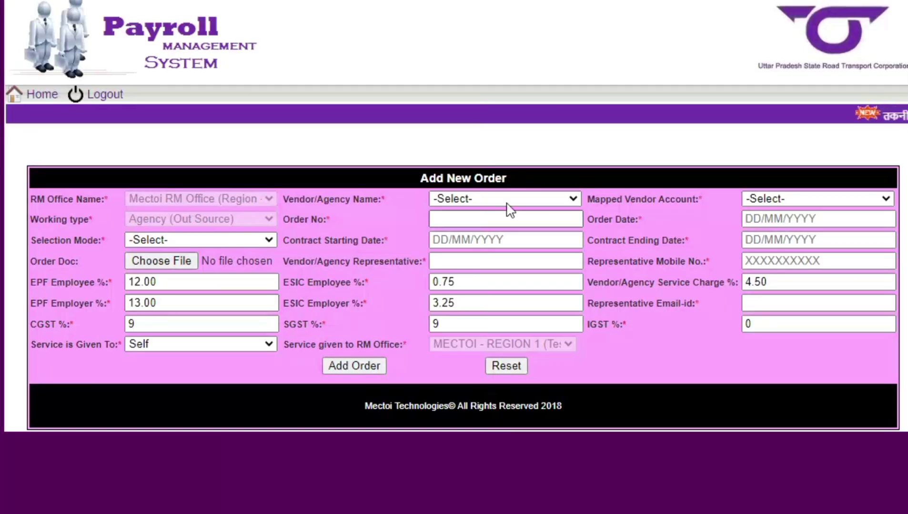
{"action": "left_click", "coordinate": [506, 202]}
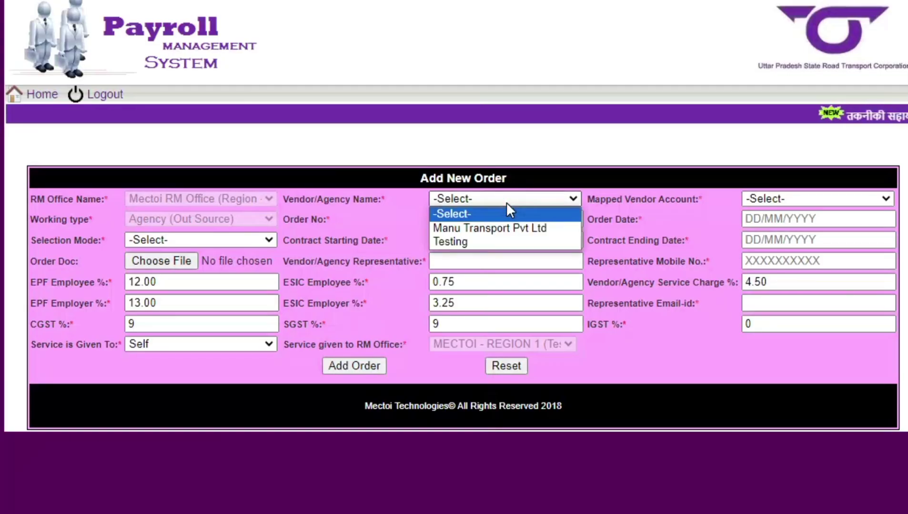
{"action": "left_click", "coordinate": [502, 231]}
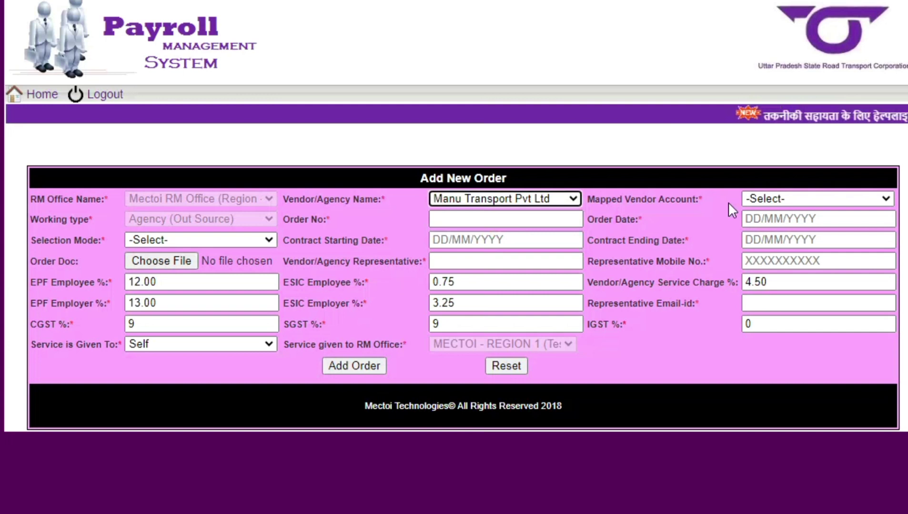
{"action": "left_click", "coordinate": [781, 199]}
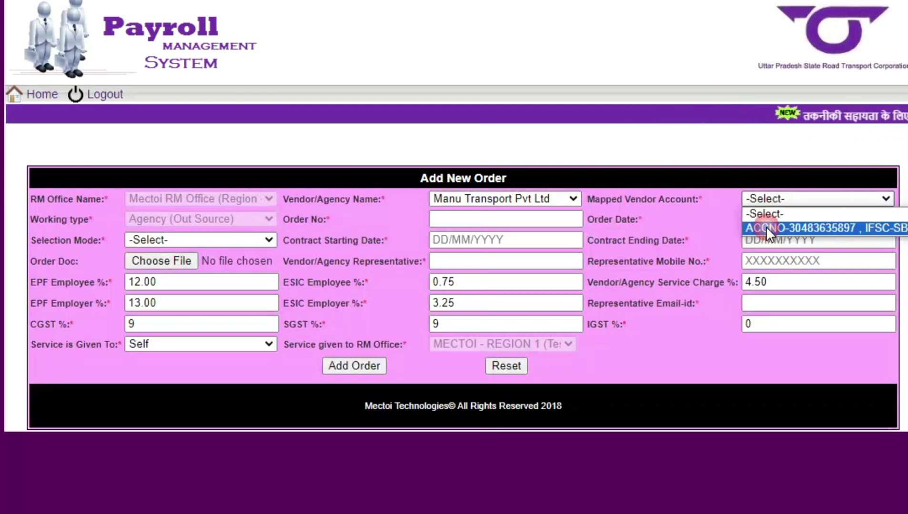
{"action": "left_click", "coordinate": [766, 227]}
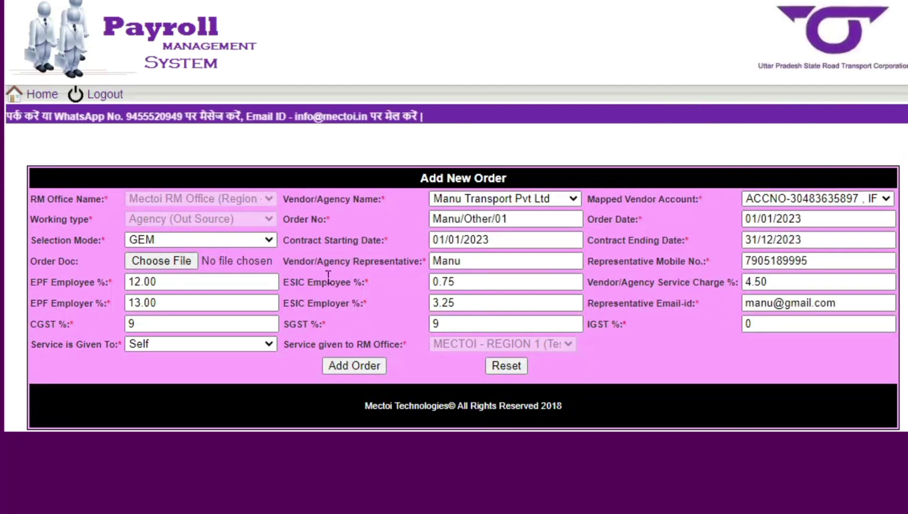
- Set the order's service as given to Other, choose RM office MECTOI - REGION 2 (Testing), and add the order
{"action": "left_click", "coordinate": [259, 345]}
{"action": "left_click", "coordinate": [253, 371]}
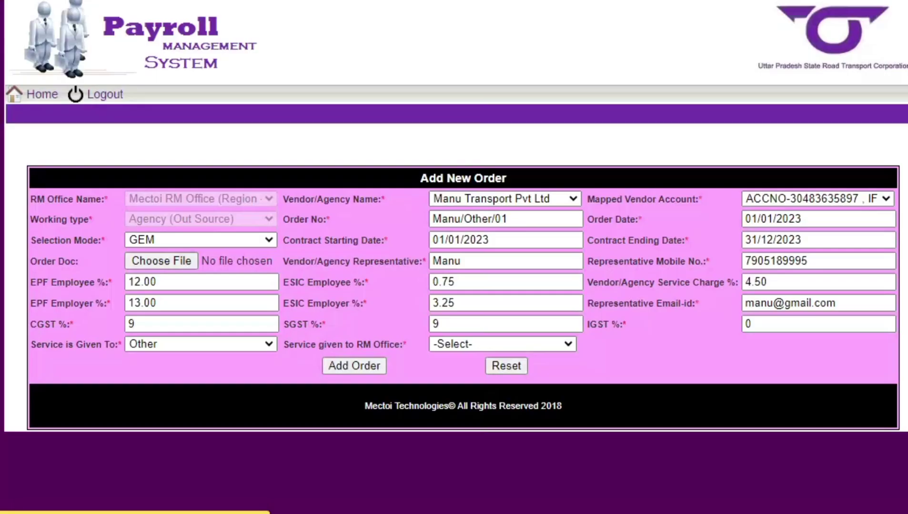
{"action": "left_click", "coordinate": [545, 345]}
{"action": "scroll", "coordinate": [535, 296], "scroll_direction": "down", "scroll_amount": 2}
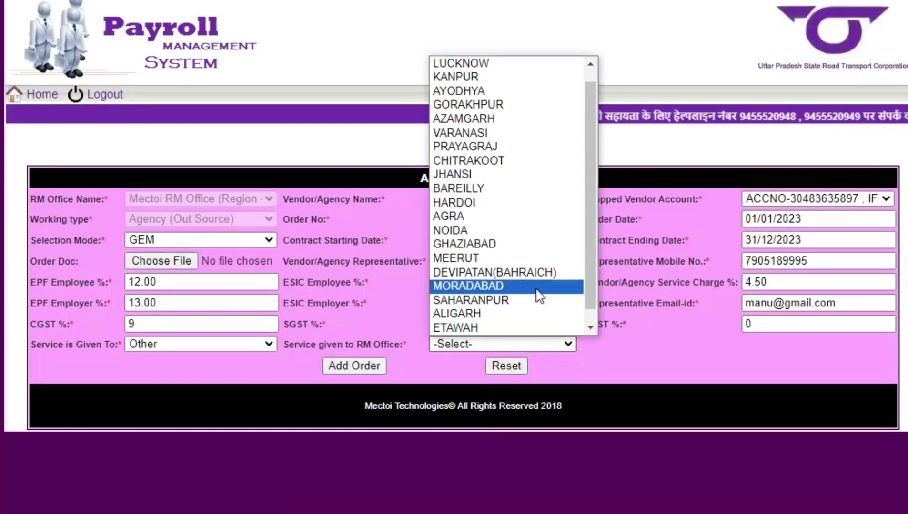
{"action": "left_click", "coordinate": [527, 327]}
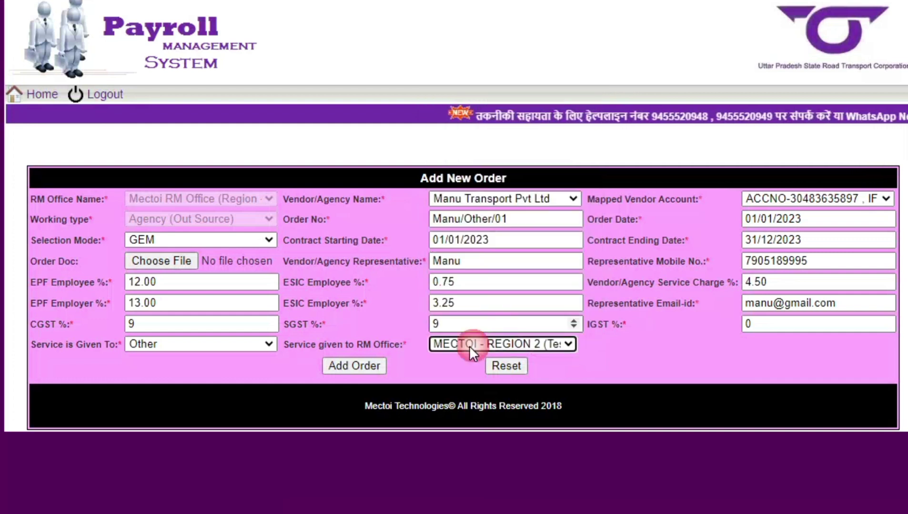
{"action": "left_click", "coordinate": [352, 365]}
- Set the depot-order mapping to Service Provided to Self Region and Other Region, MECTOI - REGION 2 (Testing), and vendor MANU TRANSPORT PVT LTD
{"action": "left_click", "coordinate": [495, 205]}
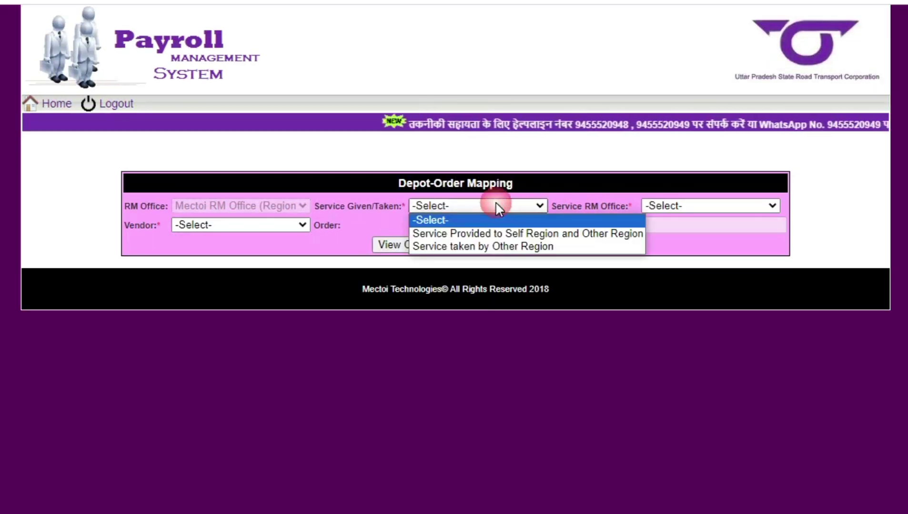
{"action": "left_click", "coordinate": [496, 238]}
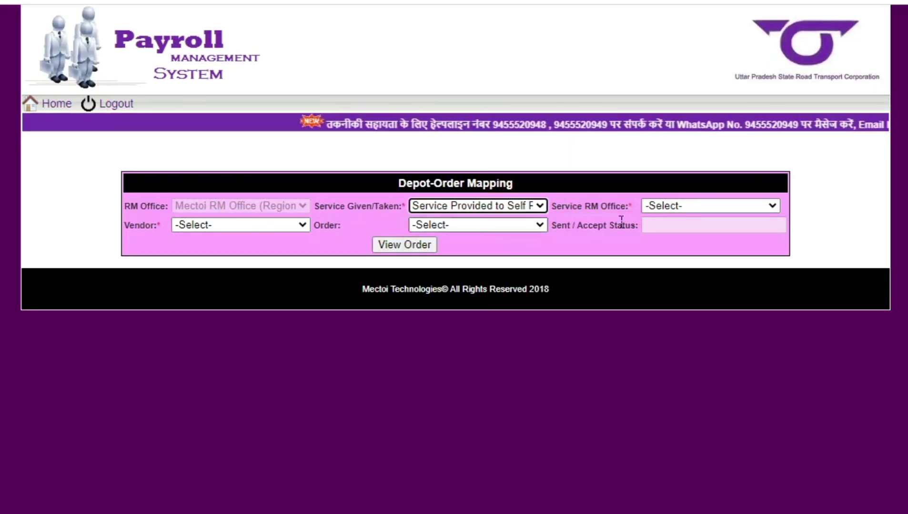
{"action": "left_click", "coordinate": [673, 208]}
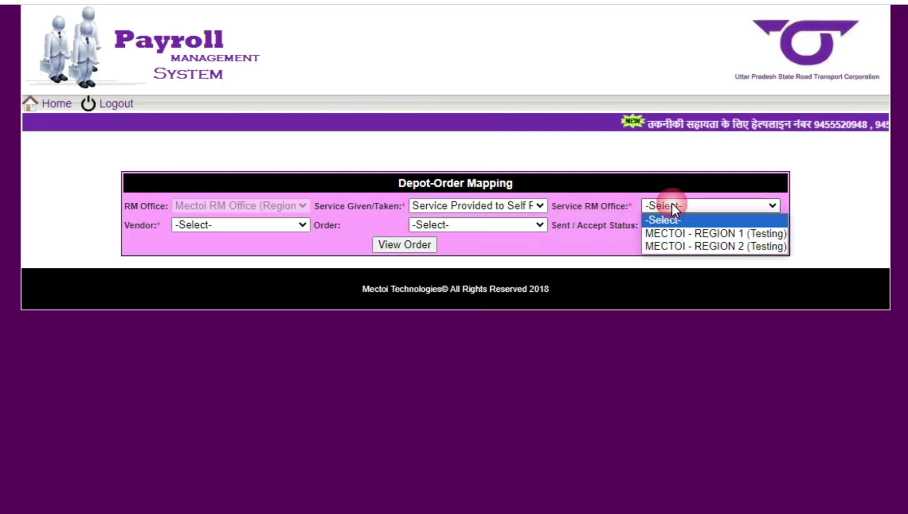
{"action": "left_click", "coordinate": [662, 247]}
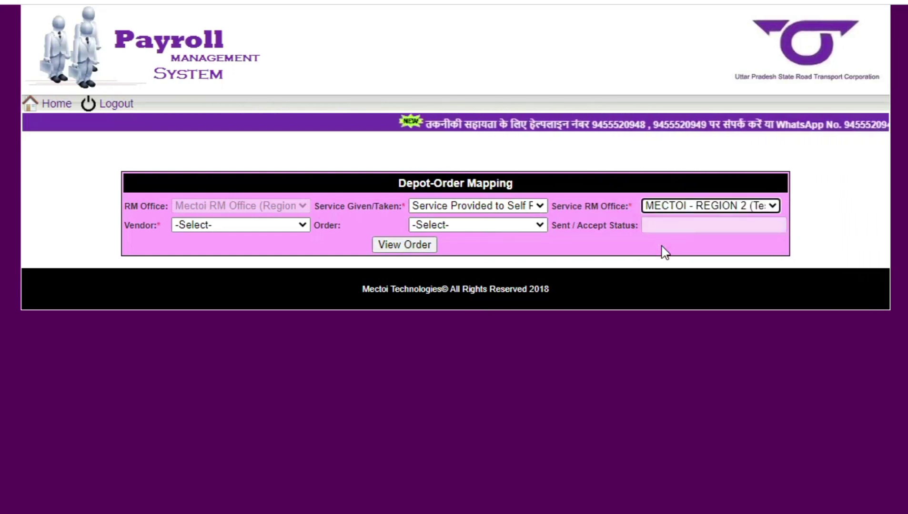
{"action": "left_click", "coordinate": [277, 227]}
{"action": "left_click", "coordinate": [271, 254]}
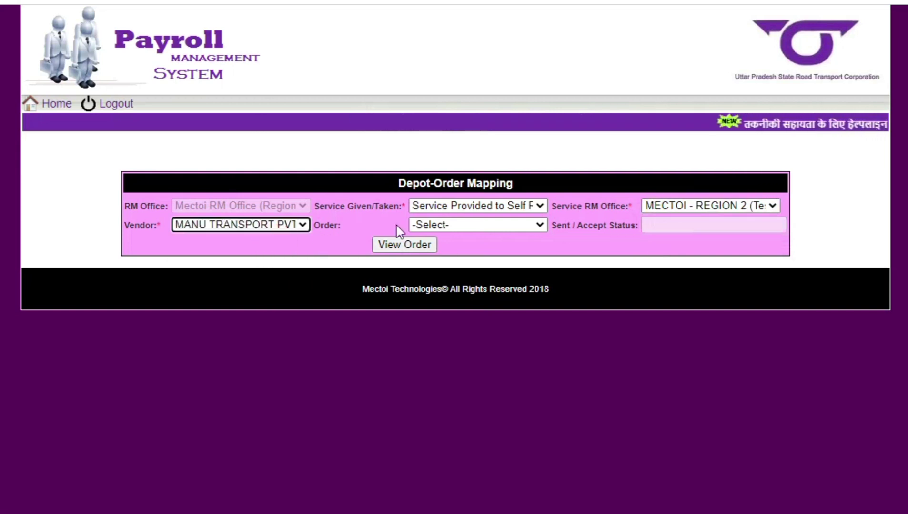
- Load the vendor's other-region order dated 01/01/2023 and send it with all its checked depots to the service RM
{"action": "left_click", "coordinate": [477, 227]}
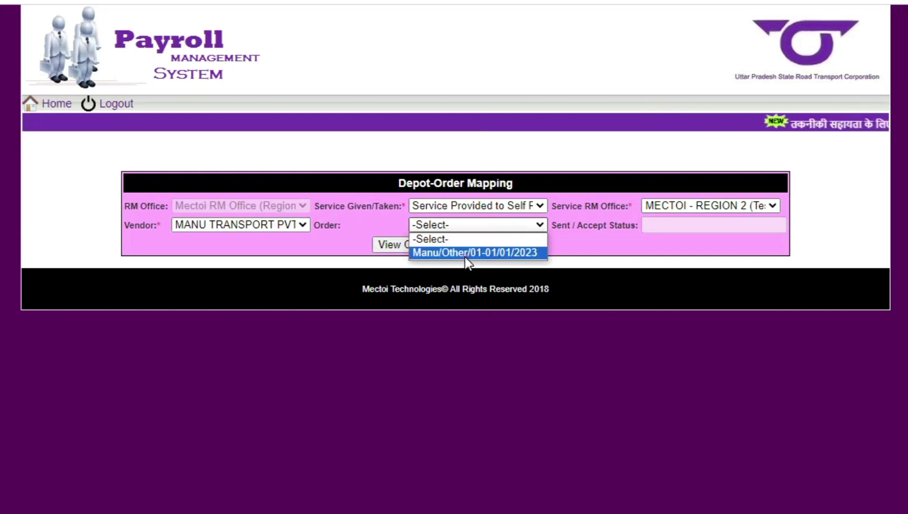
{"action": "left_click", "coordinate": [464, 255]}
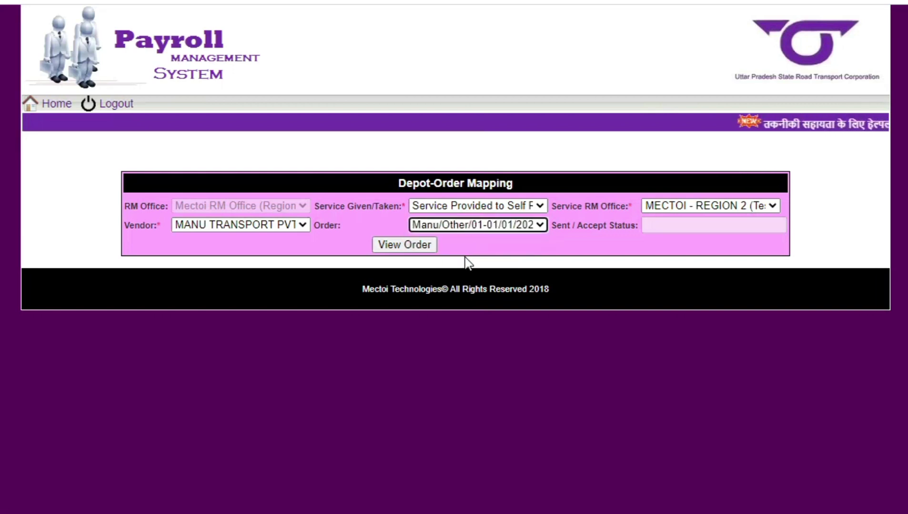
{"action": "left_click", "coordinate": [403, 246]}
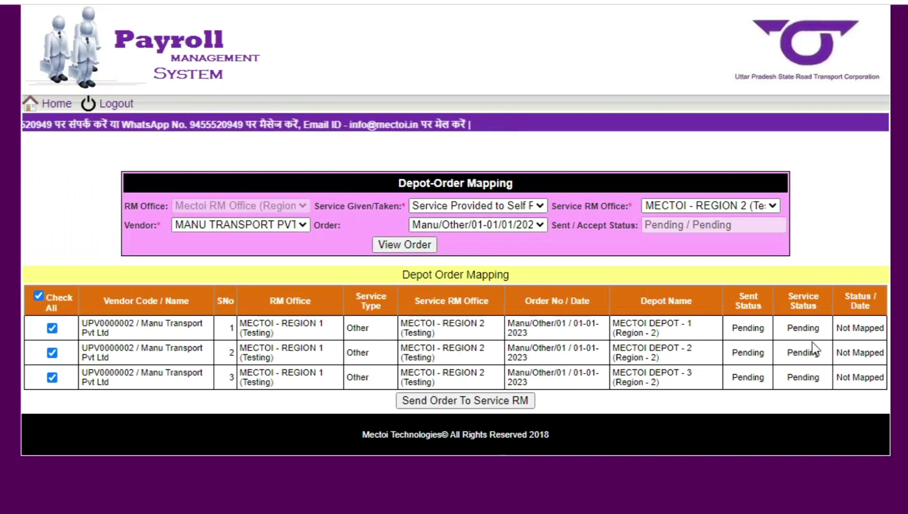
{"action": "left_click", "coordinate": [512, 401]}
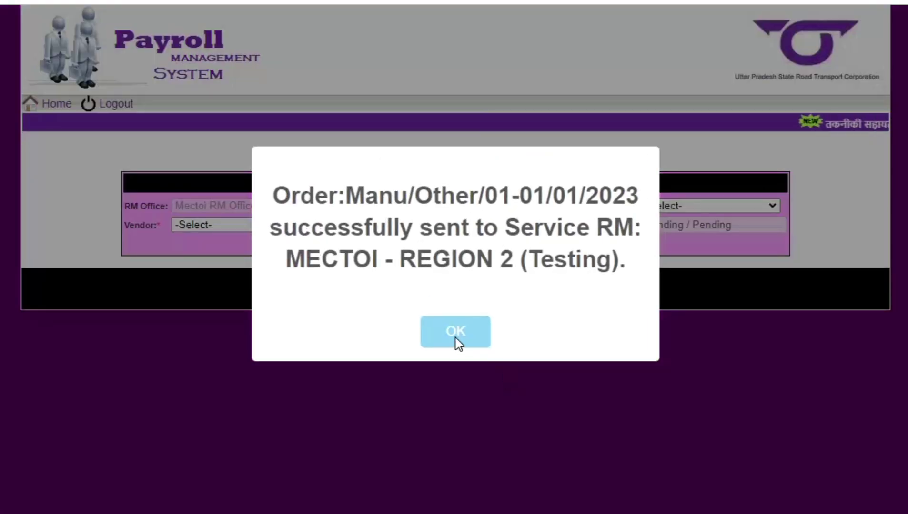
{"action": "left_click", "coordinate": [456, 339]}
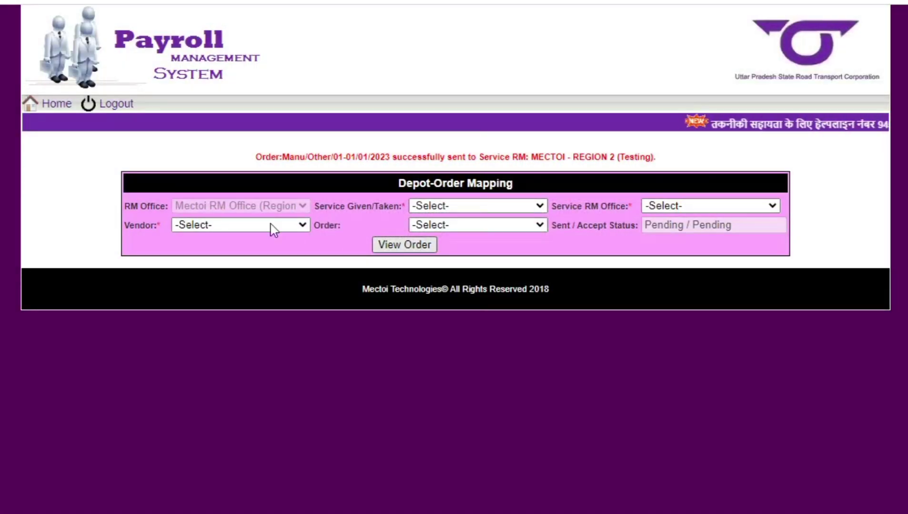
- Open the View/Edit Depot-Order Mapping form and set the service to Service Provided to Self Region and Other Region
{"action": "left_click", "coordinate": [61, 110]}
{"action": "mouse_move", "coordinate": [294, 155]}
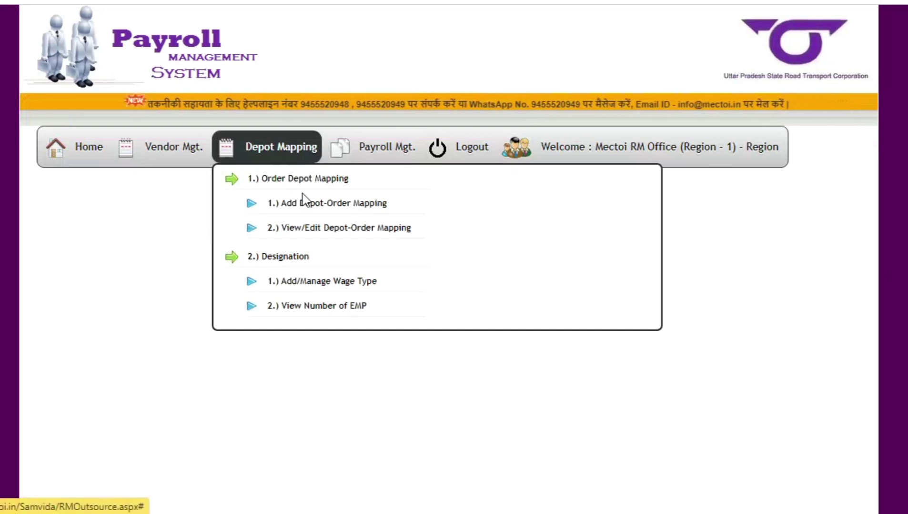
{"action": "left_click", "coordinate": [312, 229]}
{"action": "left_click", "coordinate": [461, 204]}
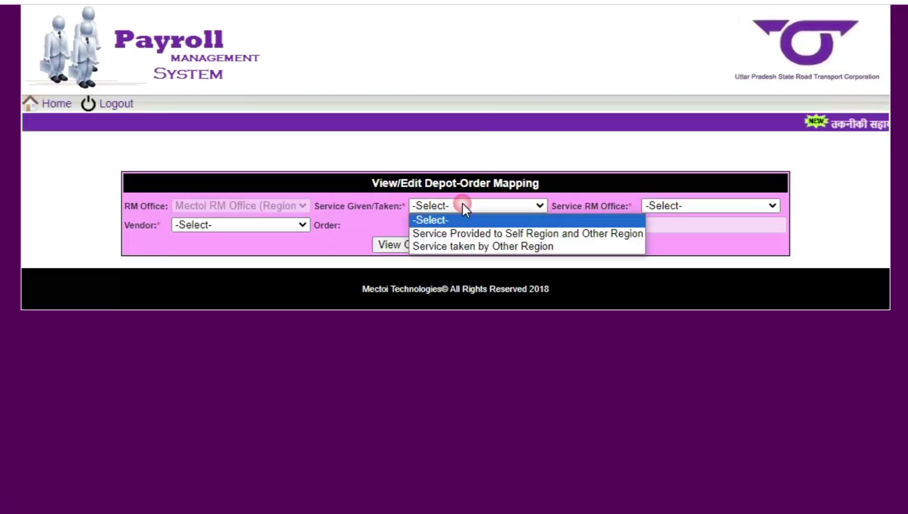
{"action": "left_click", "coordinate": [476, 202]}
{"action": "left_click", "coordinate": [476, 201]}
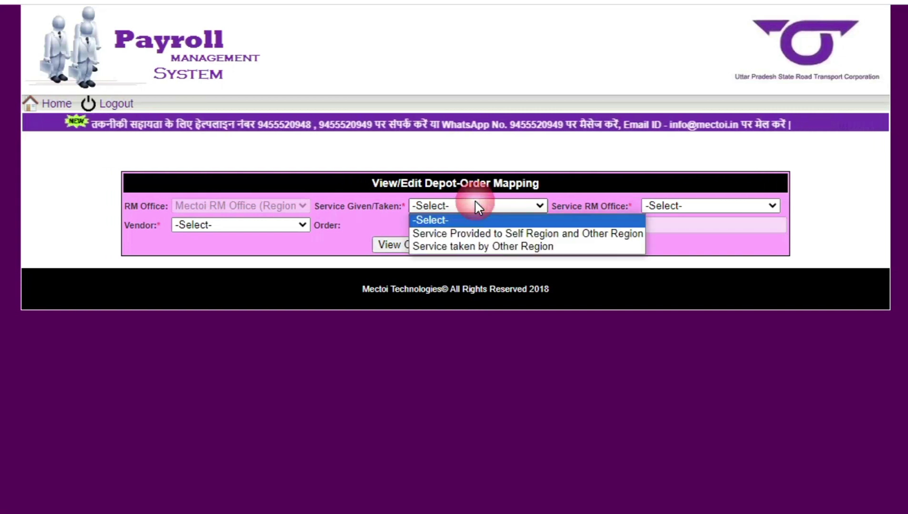
{"action": "left_click", "coordinate": [460, 233]}
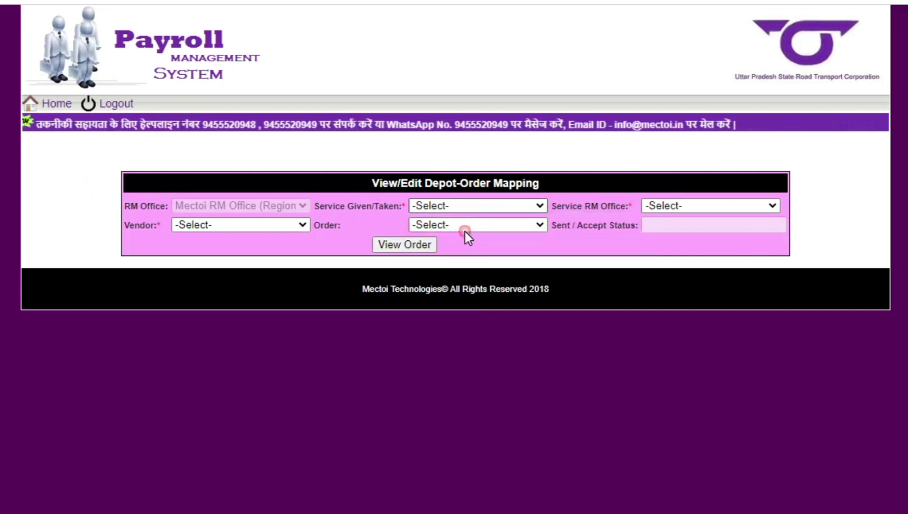
- View the depot mapping status for MECTOI - REGION 2 (Testing), vendor MANU TRANSPORT PVT LTD, and the Manu/Other/01 order dated 01/01/2023
{"action": "left_click", "coordinate": [669, 203]}
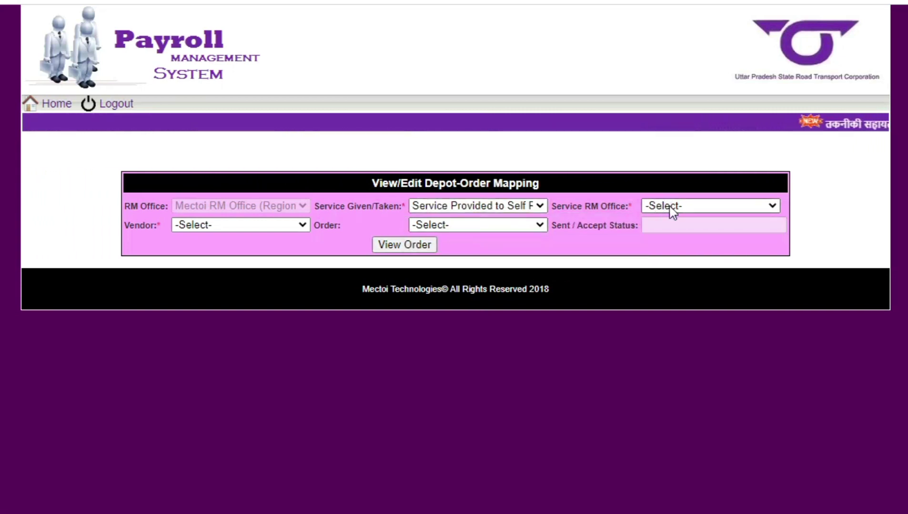
{"action": "left_click", "coordinate": [662, 246]}
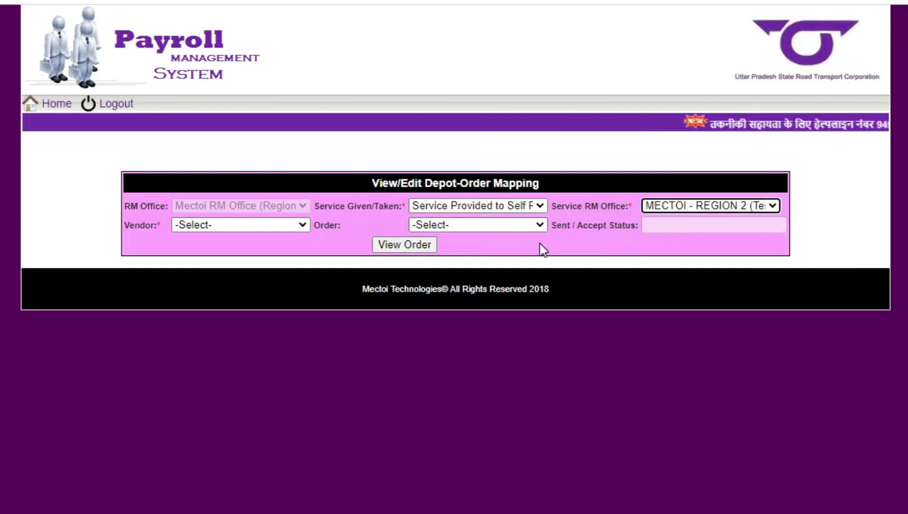
{"action": "left_click", "coordinate": [300, 227]}
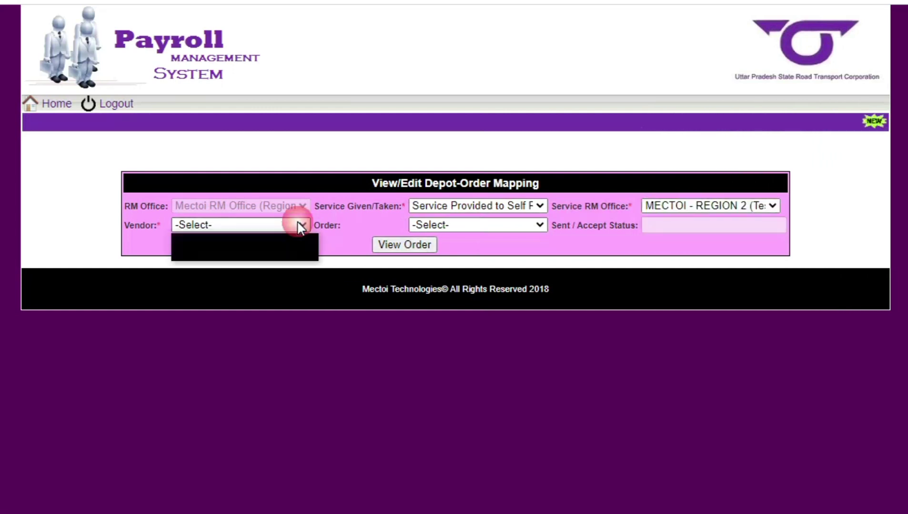
{"action": "left_click", "coordinate": [284, 252]}
{"action": "left_click", "coordinate": [495, 224]}
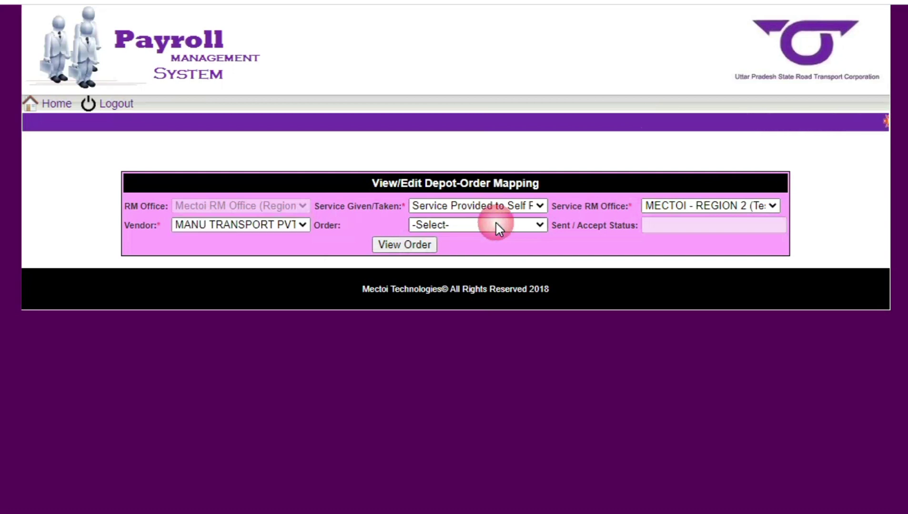
{"action": "left_click", "coordinate": [480, 255]}
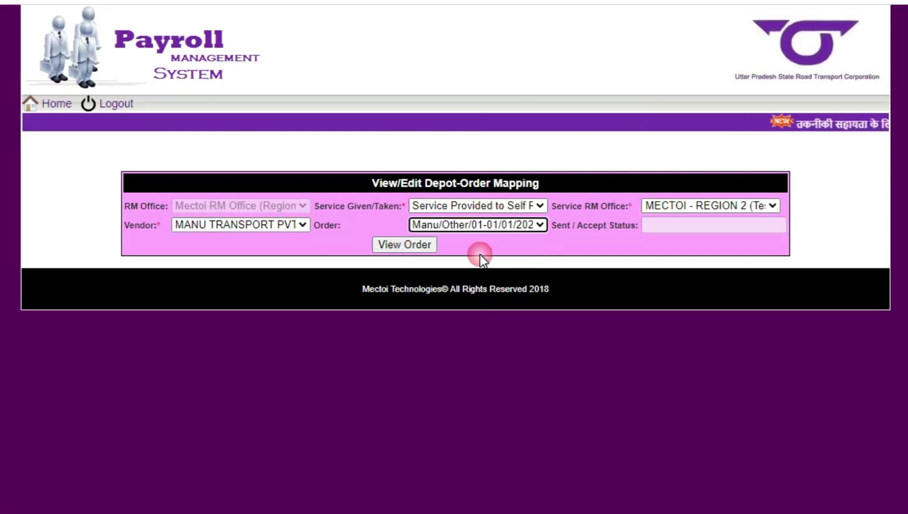
{"action": "left_click", "coordinate": [400, 246]}
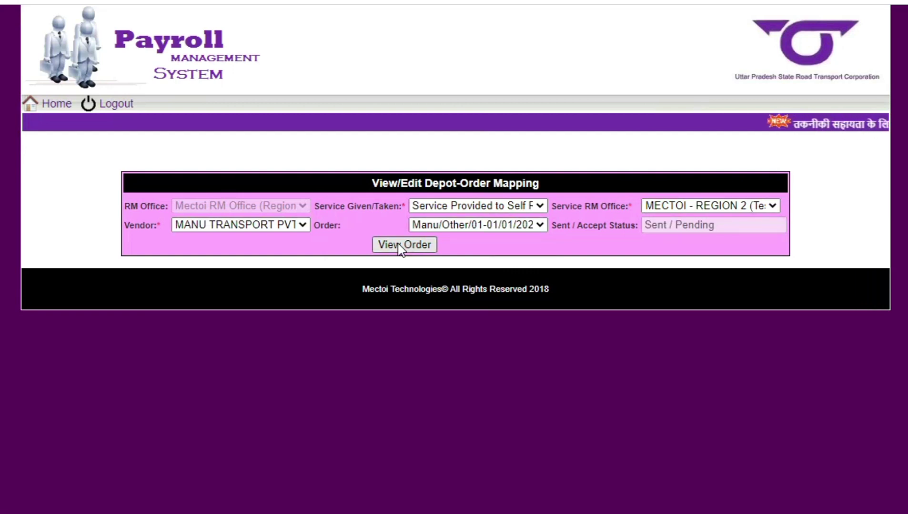
{"action": "left_click", "coordinate": [400, 246]}
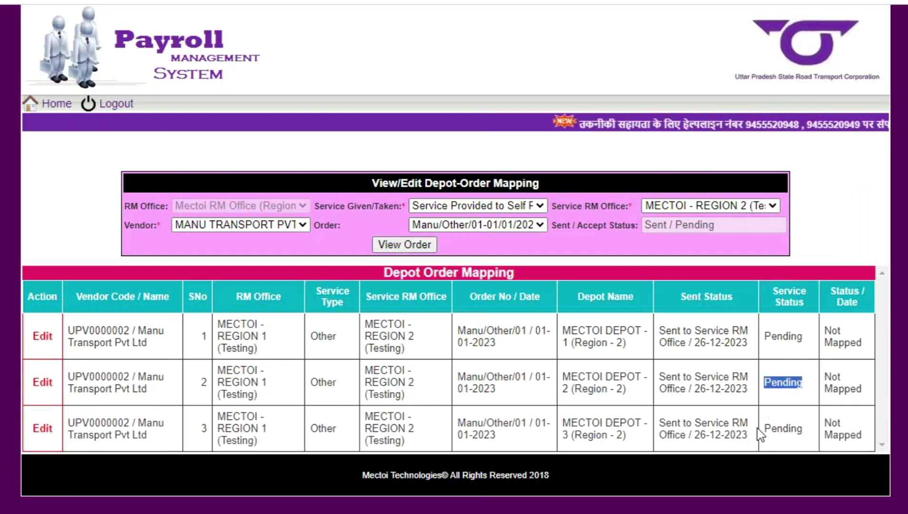
{"action": "left_click_drag", "start_coordinate": [760, 431], "coordinate": [803, 439]}
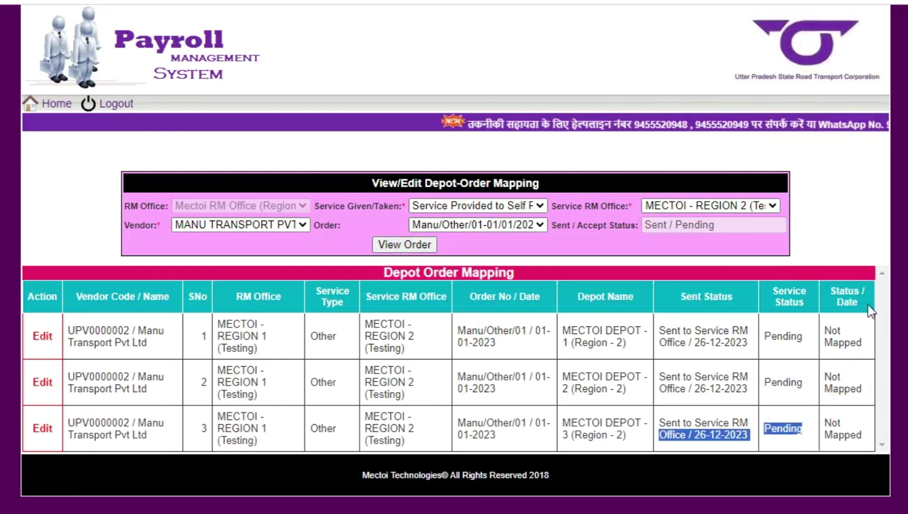
- Open the Designation-Amount Mapping form and choose vendor Manu Transport Pvt Ltd with order Manu/Other/01-01/01/2023
{"action": "left_click", "coordinate": [56, 104]}
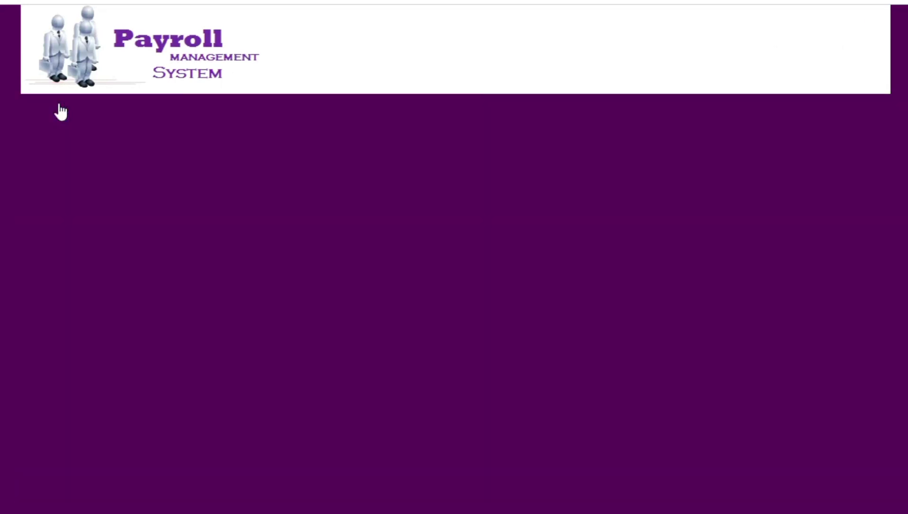
{"action": "mouse_move", "coordinate": [300, 146]}
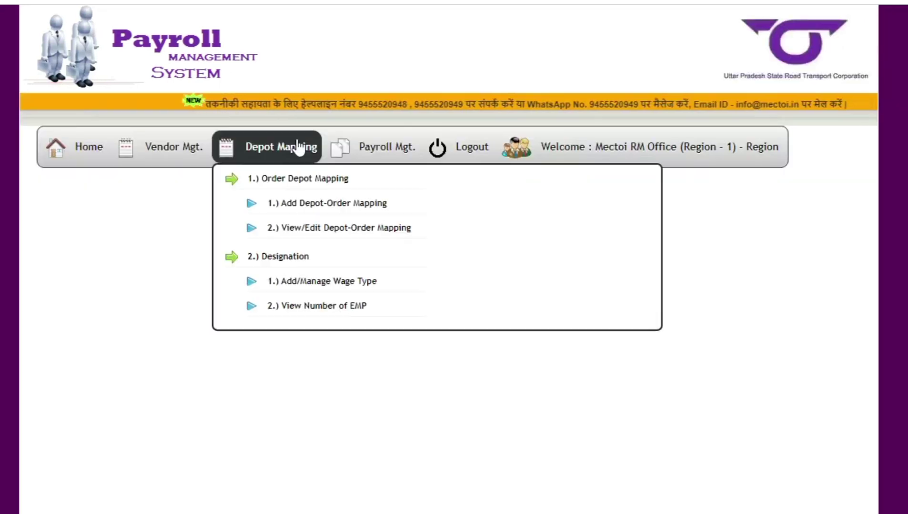
{"action": "left_click", "coordinate": [341, 286]}
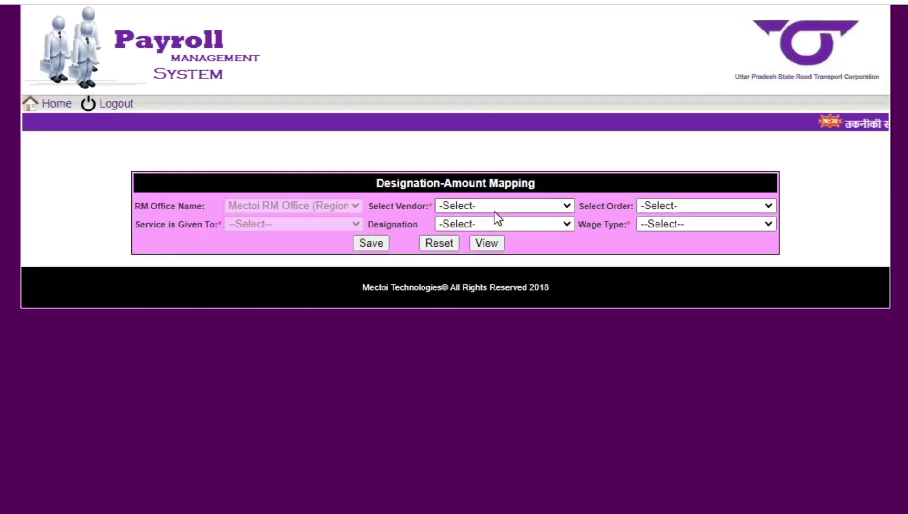
{"action": "left_click", "coordinate": [495, 210]}
{"action": "left_click", "coordinate": [493, 234]}
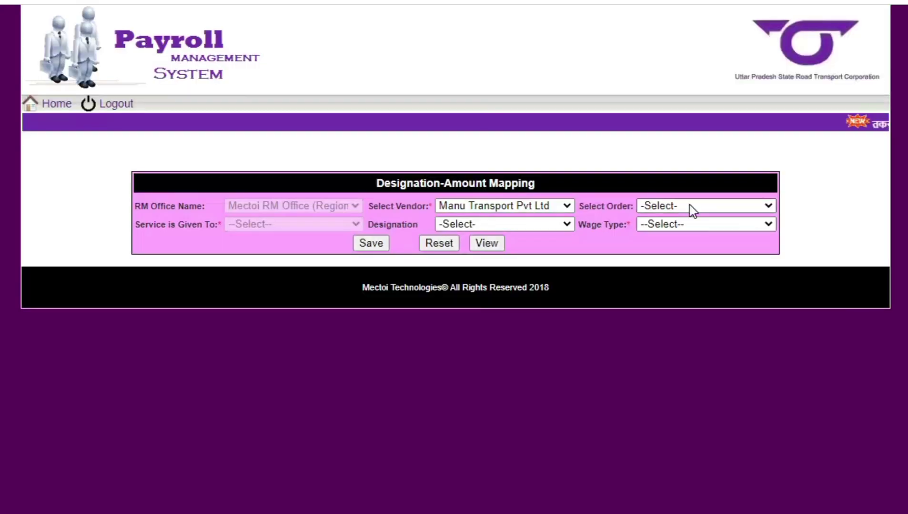
{"action": "left_click", "coordinate": [688, 205]}
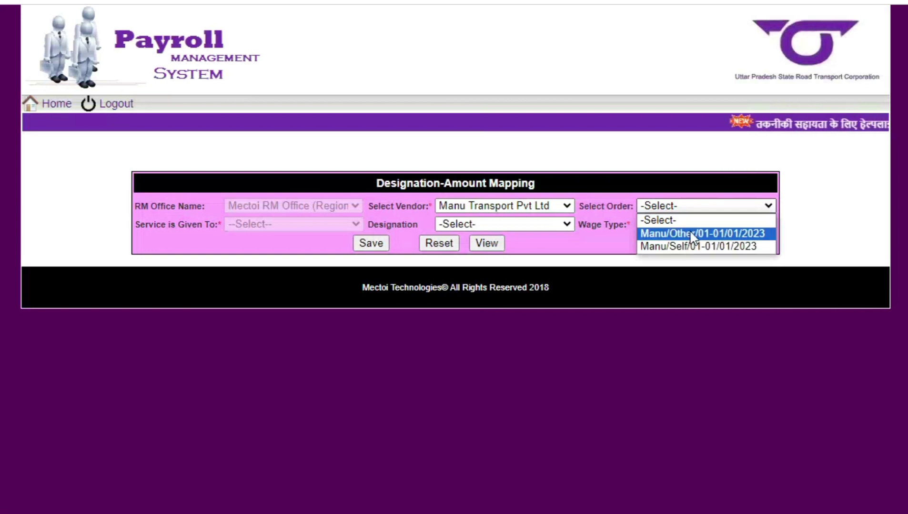
{"action": "left_click", "coordinate": [673, 234]}
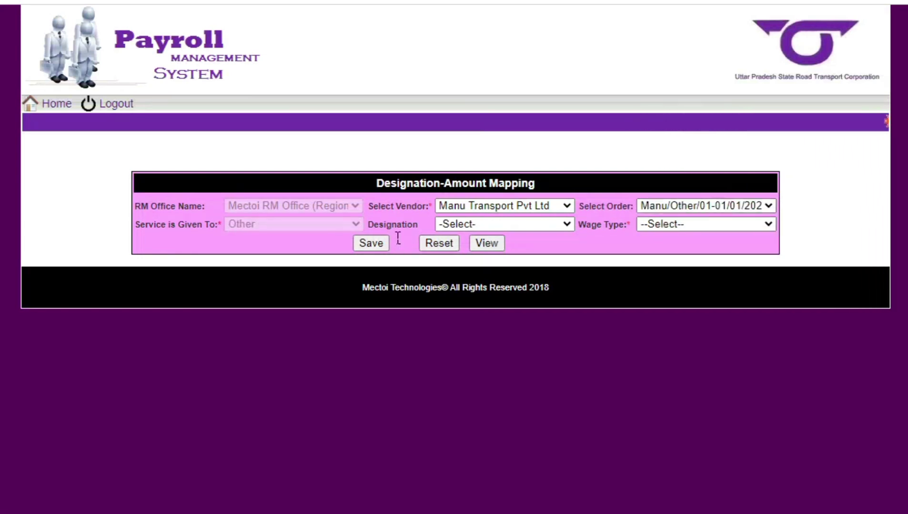
- Map the order's CONDUCTOR designation to the Kilometer wage type and save the mapping
{"action": "left_click", "coordinate": [456, 226]}
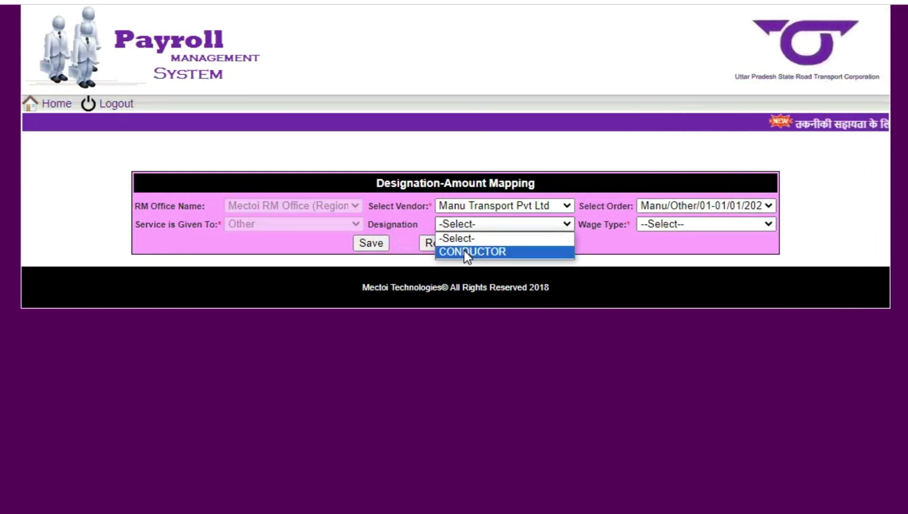
{"action": "left_click", "coordinate": [465, 251]}
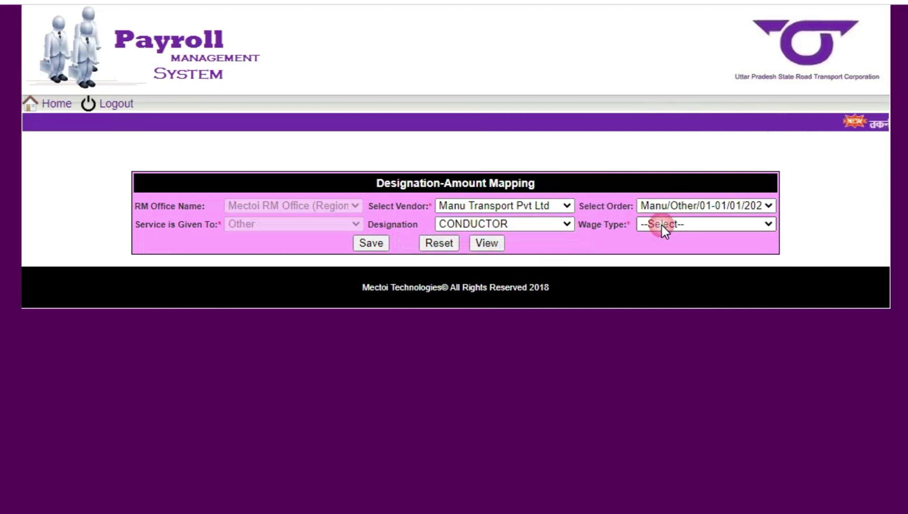
{"action": "left_click", "coordinate": [662, 226]}
{"action": "left_click", "coordinate": [660, 252]}
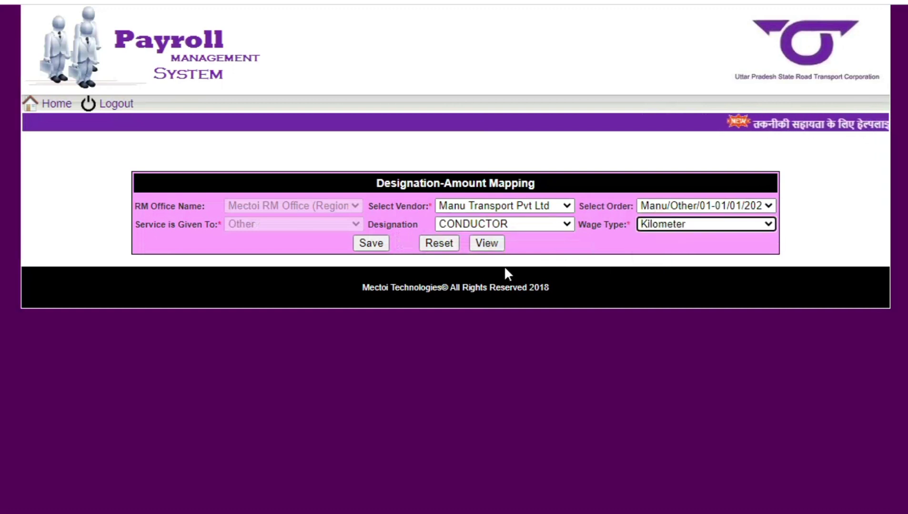
{"action": "left_click", "coordinate": [375, 248]}
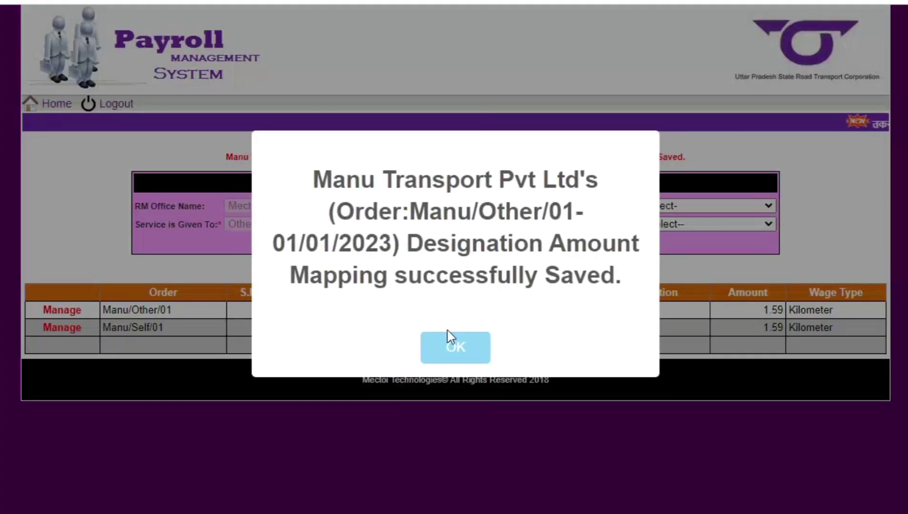
{"action": "left_click", "coordinate": [449, 346]}
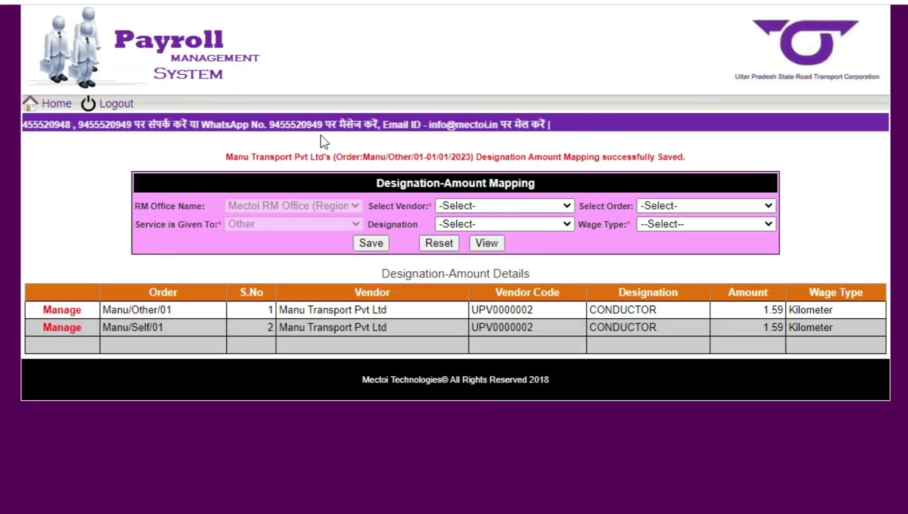
- Log in as MECTOI DEPOT - 1 (Region - 2) and check which orders Employee Order Mapping offers for MANU TRANSPORT PVT LTD
{"action": "left_click", "coordinate": [56, 107]}
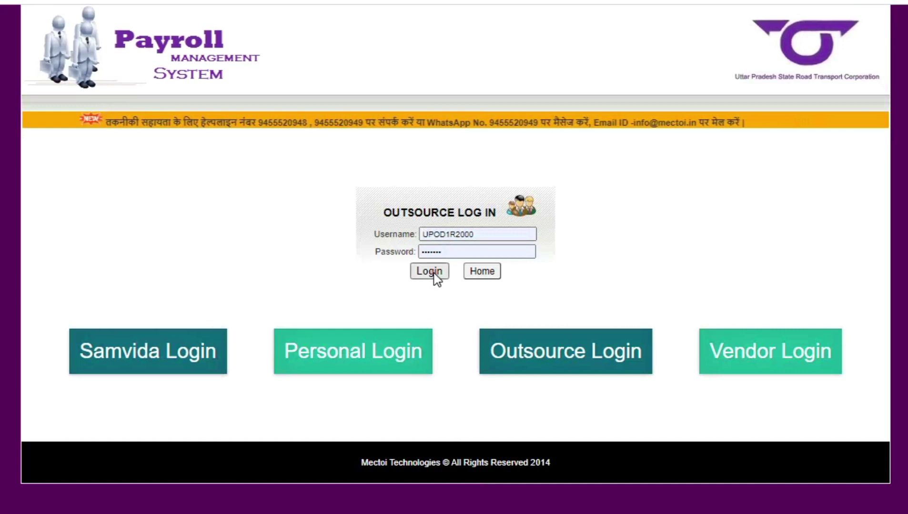
{"action": "left_click", "coordinate": [433, 275]}
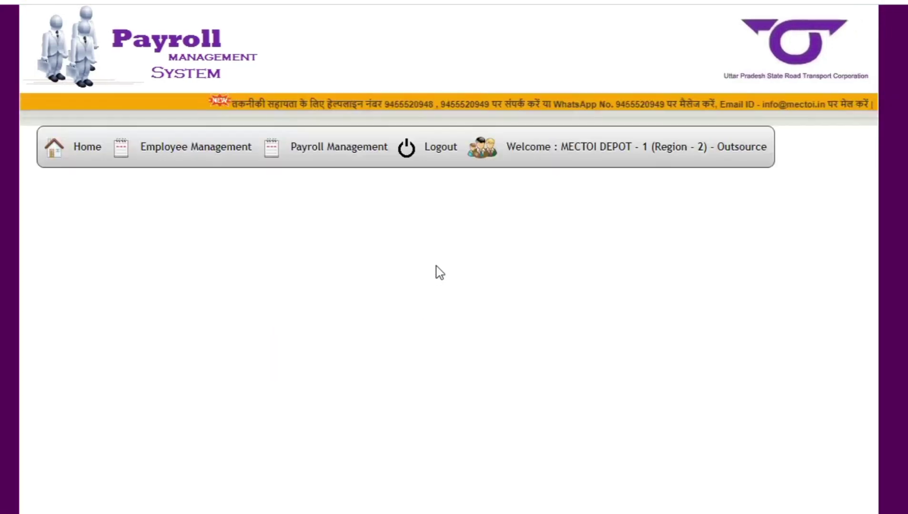
{"action": "mouse_move", "coordinate": [331, 154]}
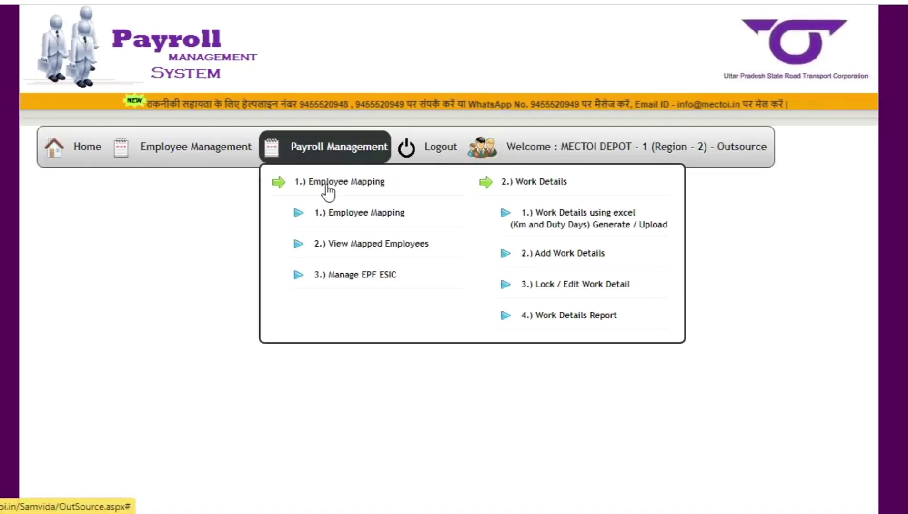
{"action": "left_click", "coordinate": [342, 212]}
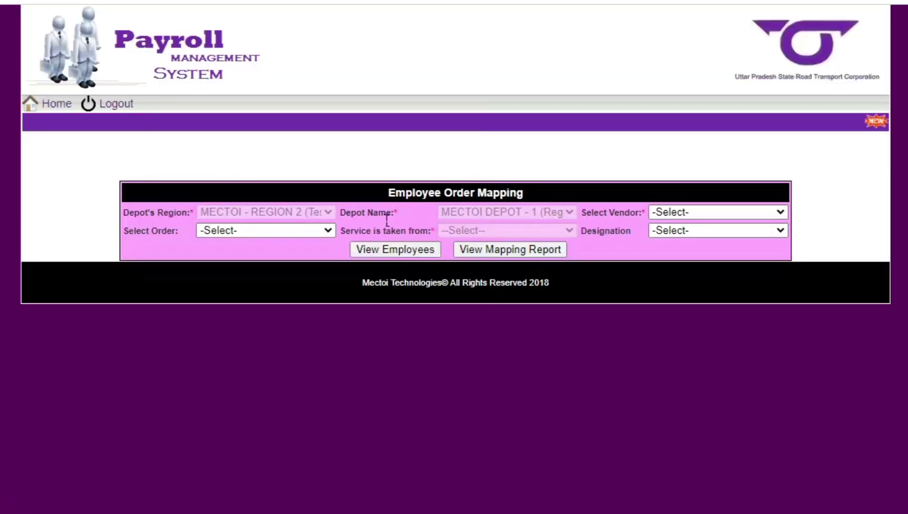
{"action": "left_click", "coordinate": [736, 218]}
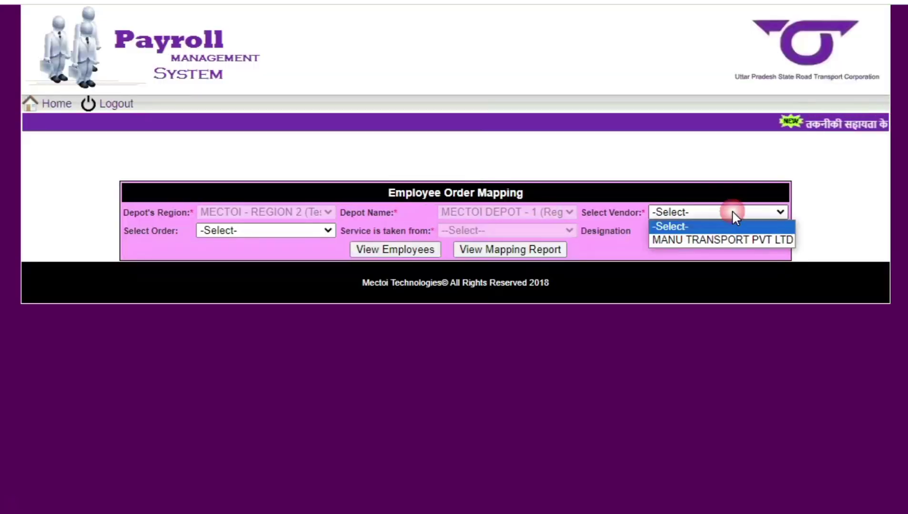
{"action": "left_click", "coordinate": [722, 238]}
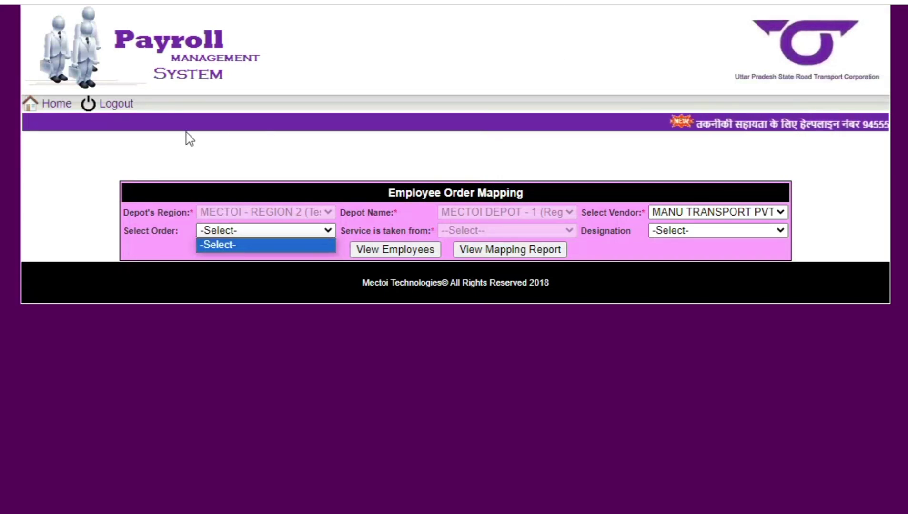
- Log out of the depot account and log in as Mectoi RM Office (Region - 2)
{"action": "left_click", "coordinate": [117, 104]}
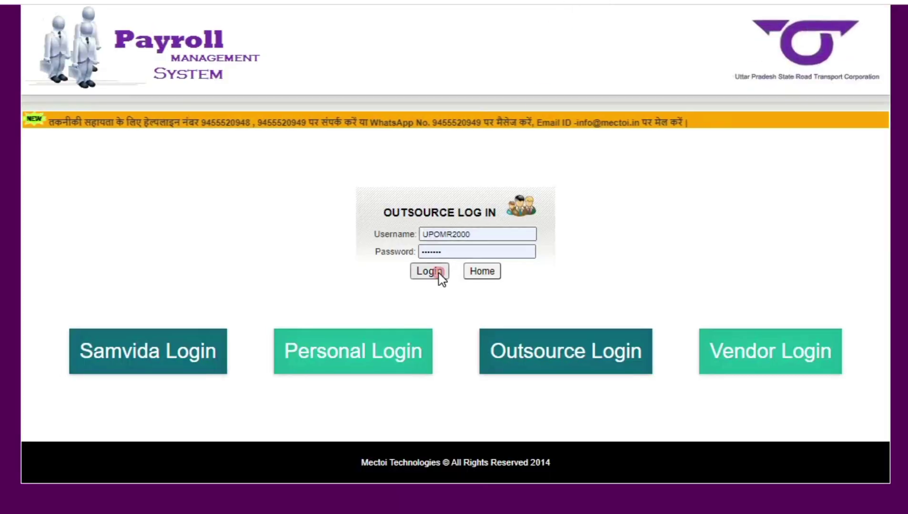
{"action": "left_click", "coordinate": [438, 272]}
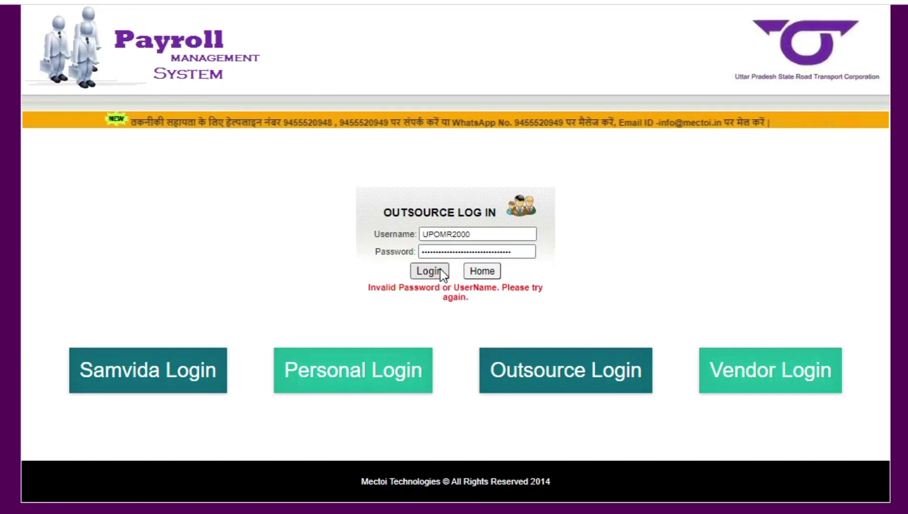
{"action": "left_click", "coordinate": [441, 273]}
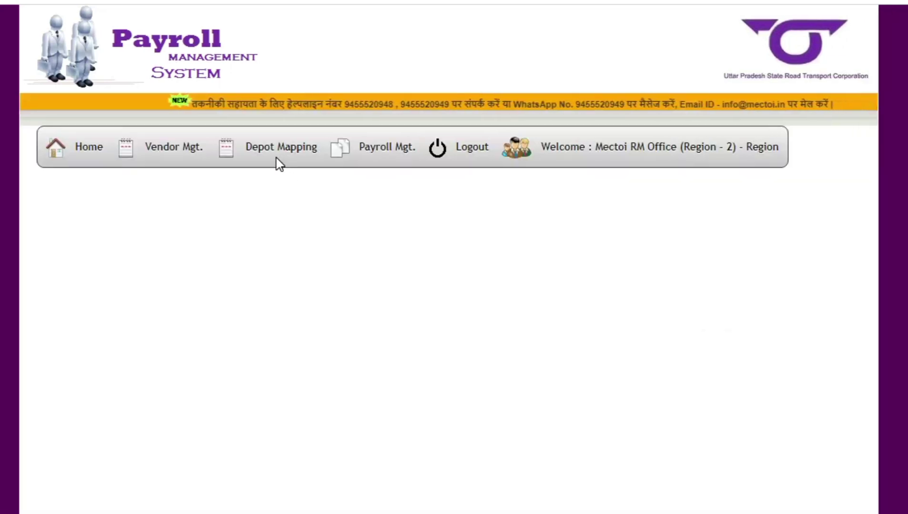
- Look up the Region 2 office's agreement work orders and its vendor details, leaving all search fields blank
{"action": "mouse_move", "coordinate": [279, 148]}
{"action": "mouse_move", "coordinate": [182, 156]}
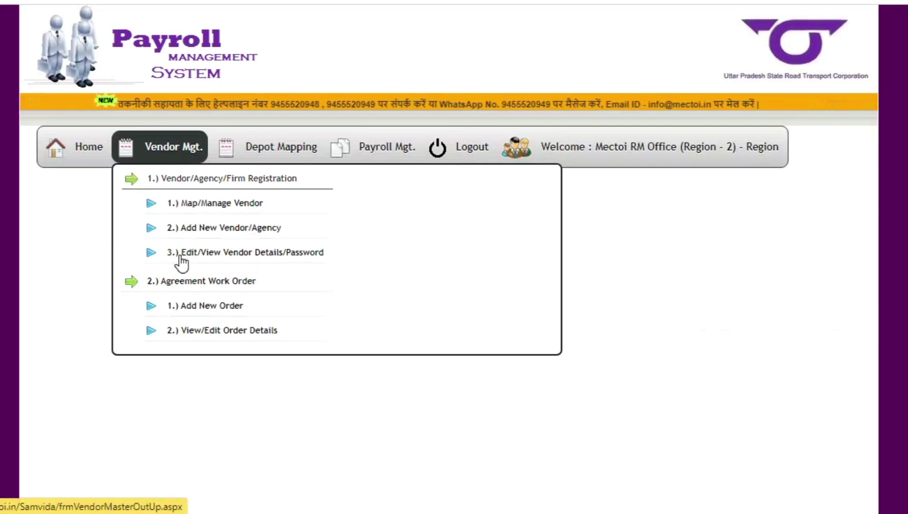
{"action": "left_click_drag", "start_coordinate": [178, 263], "coordinate": [213, 337]}
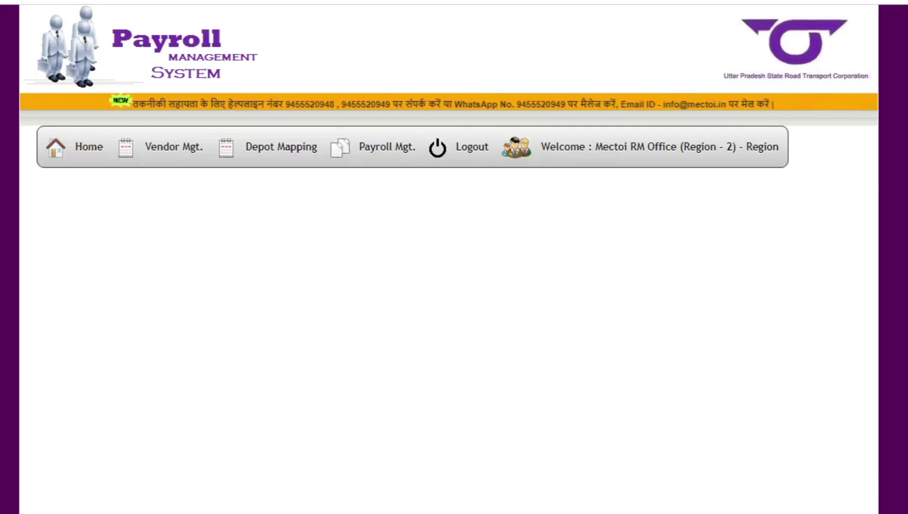
{"action": "left_click", "coordinate": [573, 16]}
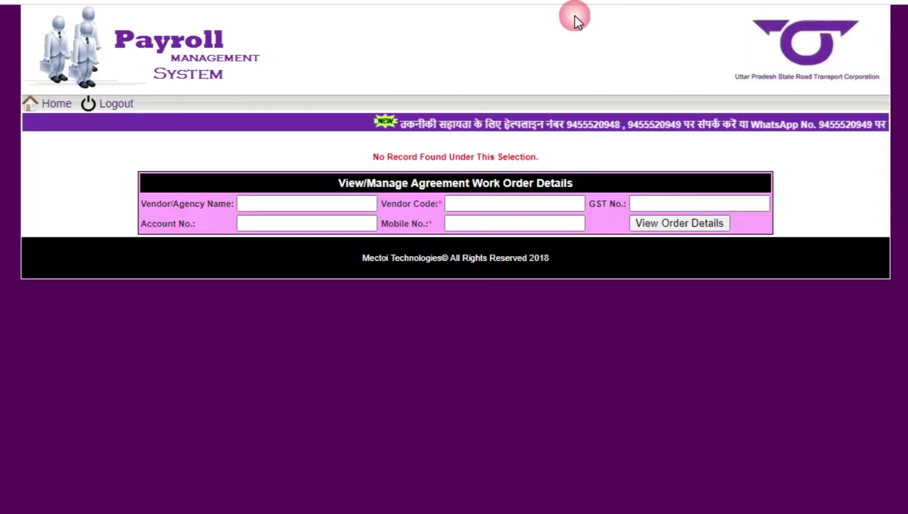
{"action": "left_click", "coordinate": [658, 226]}
{"action": "left_click", "coordinate": [479, 326]}
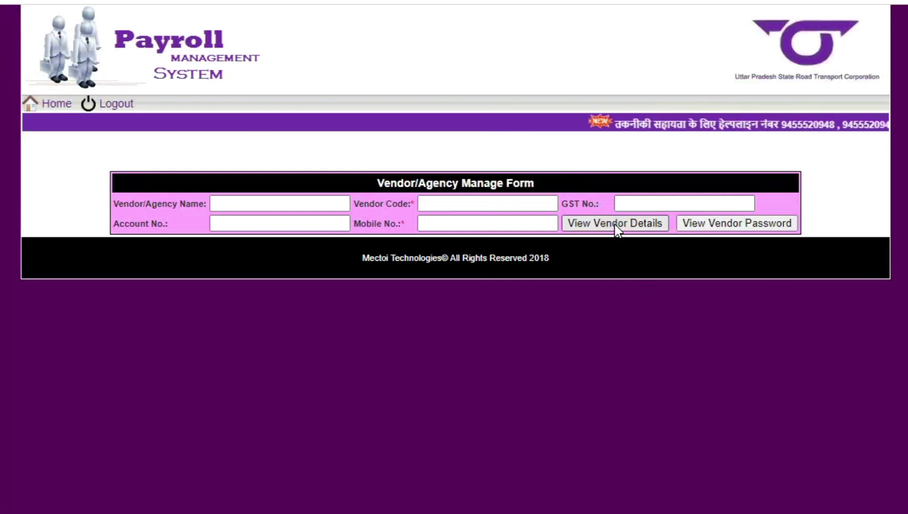
{"action": "left_click", "coordinate": [615, 226]}
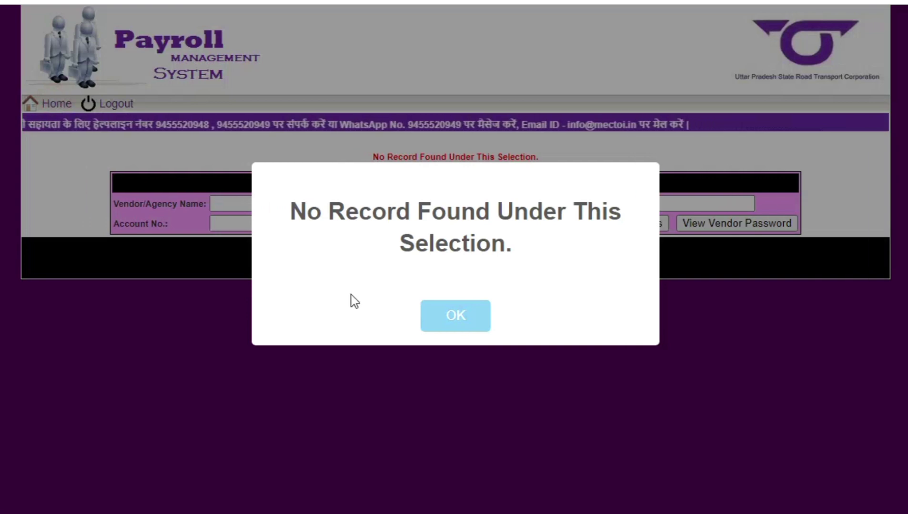
{"action": "left_click", "coordinate": [455, 316]}
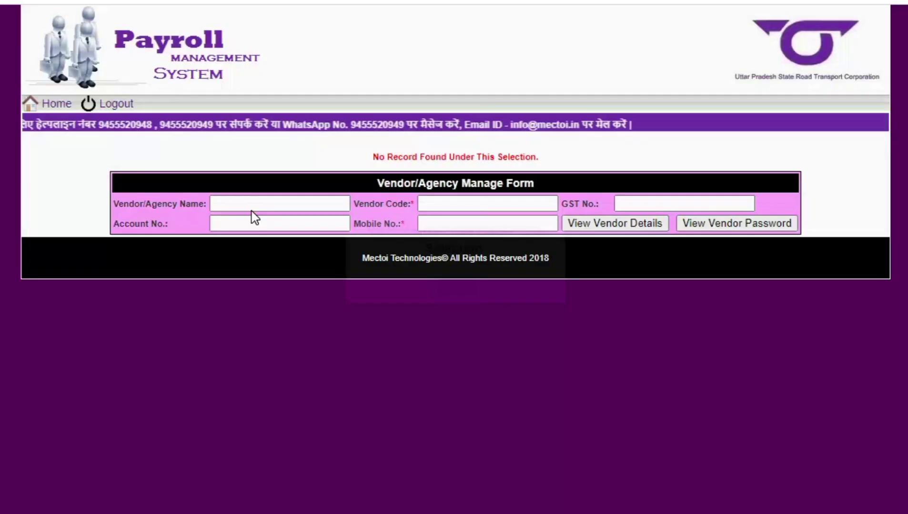
- Open the form for adding a depot-order mapping and set it to Service taken by Other Region with service RM office MECTOI - REGION 1 (Testing)
{"action": "left_click", "coordinate": [46, 104]}
{"action": "mouse_move", "coordinate": [240, 148]}
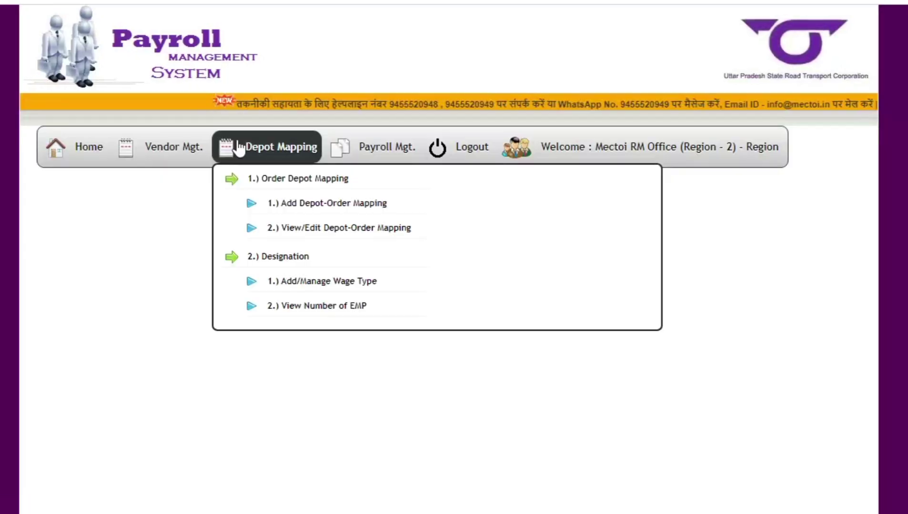
{"action": "left_click", "coordinate": [307, 208]}
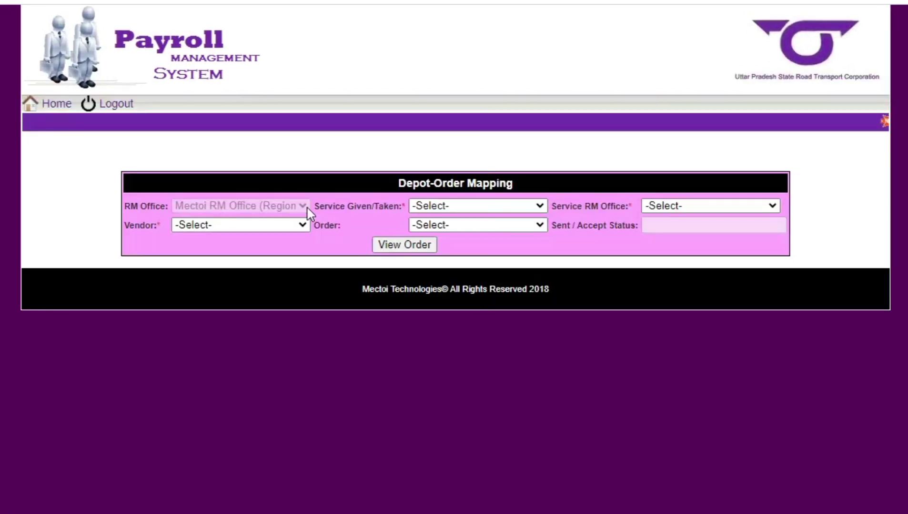
{"action": "left_click", "coordinate": [470, 207]}
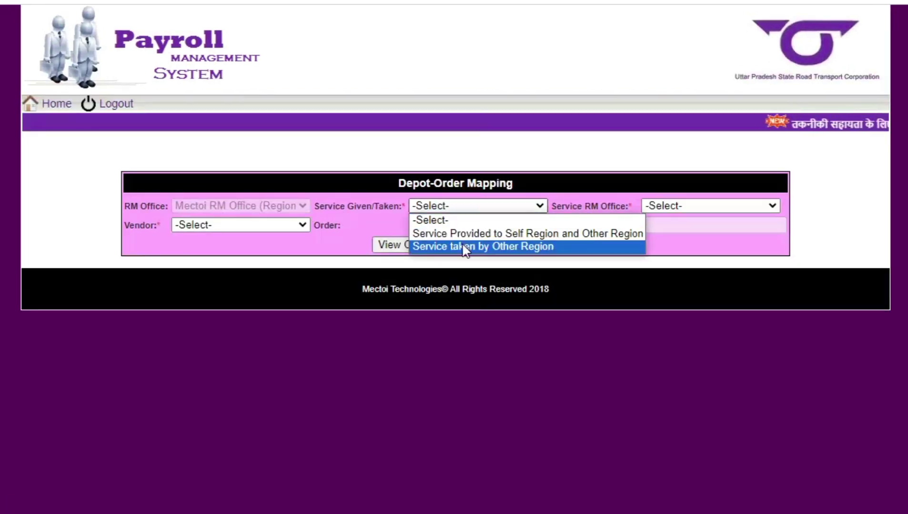
{"action": "left_click", "coordinate": [465, 247]}
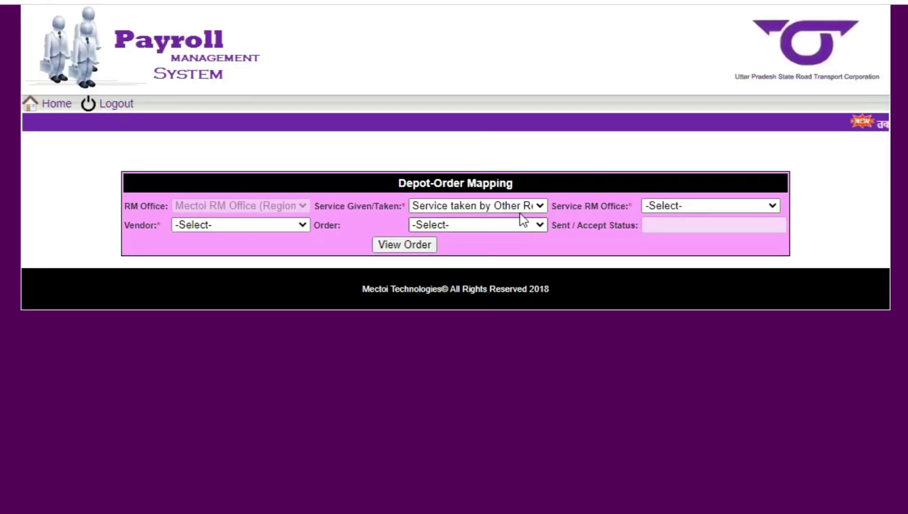
{"action": "left_click", "coordinate": [526, 208]}
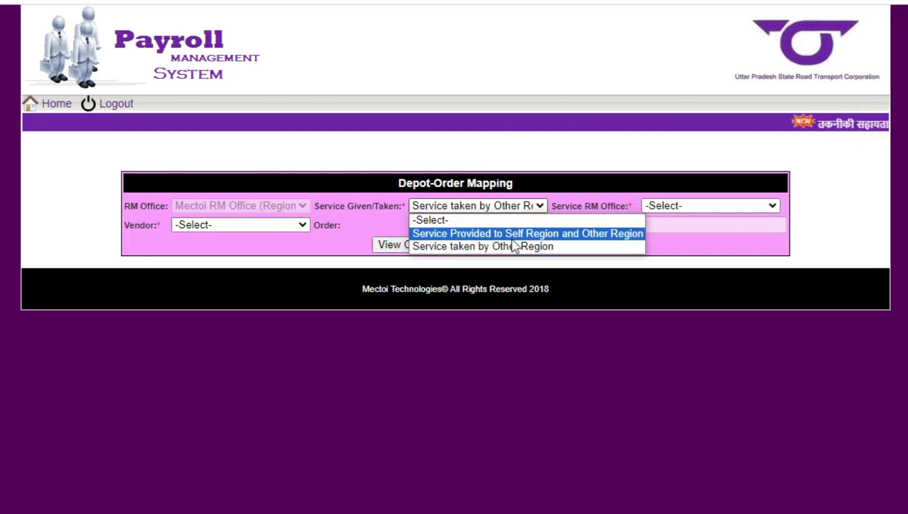
{"action": "left_click", "coordinate": [516, 248]}
{"action": "left_click", "coordinate": [653, 210]}
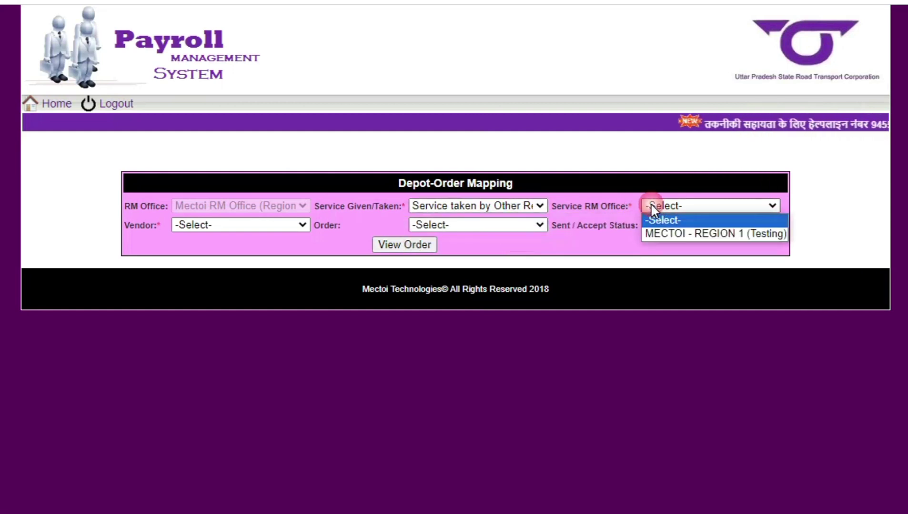
{"action": "left_click", "coordinate": [653, 232]}
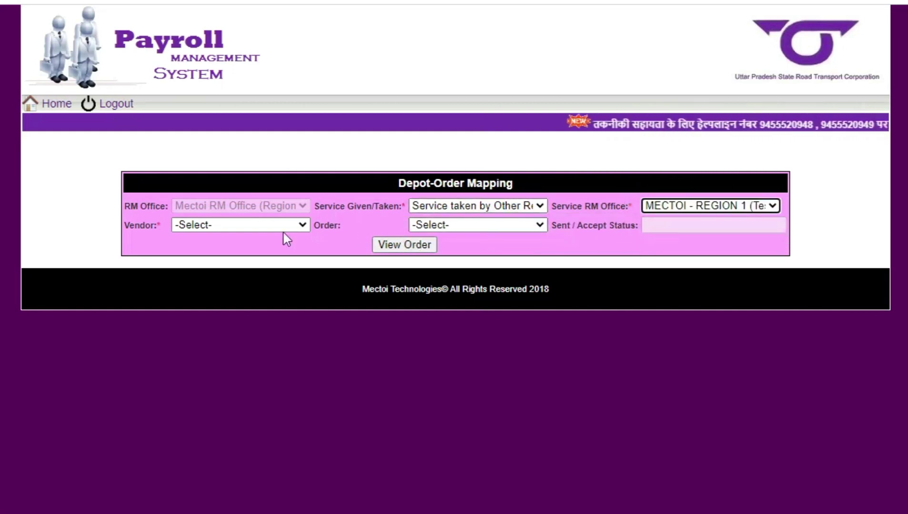
- Choose vendor MANU TRANSPORT PVT LTD and order Manu/Other/01-01/01/2023, and list the order's depot mappings
{"action": "left_click", "coordinate": [266, 228]}
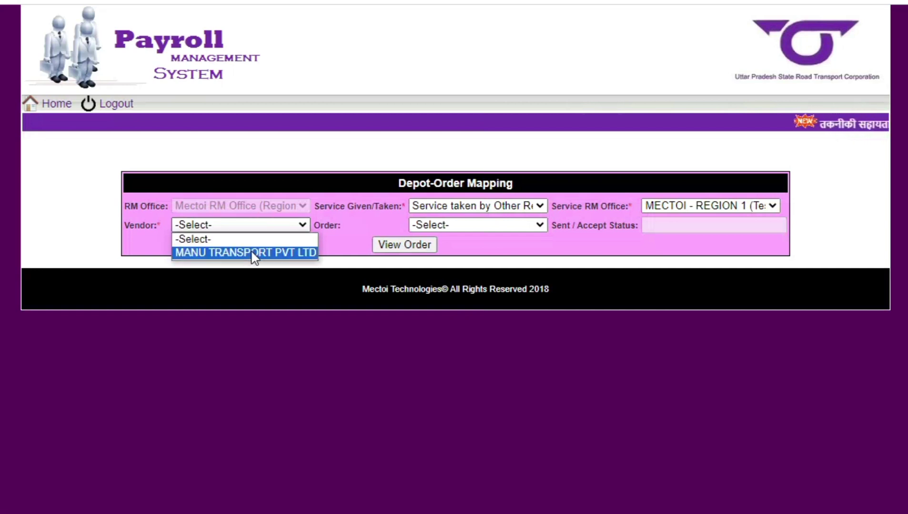
{"action": "left_click", "coordinate": [251, 251]}
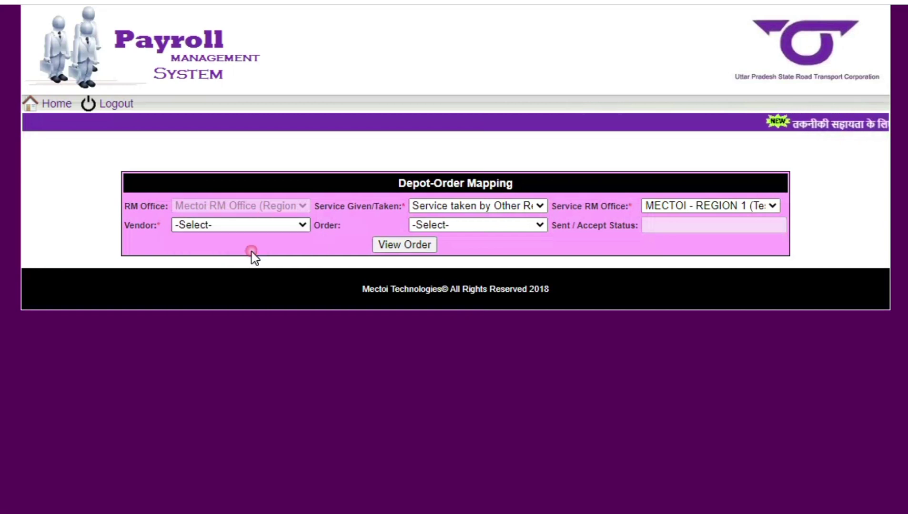
{"action": "left_click", "coordinate": [474, 226]}
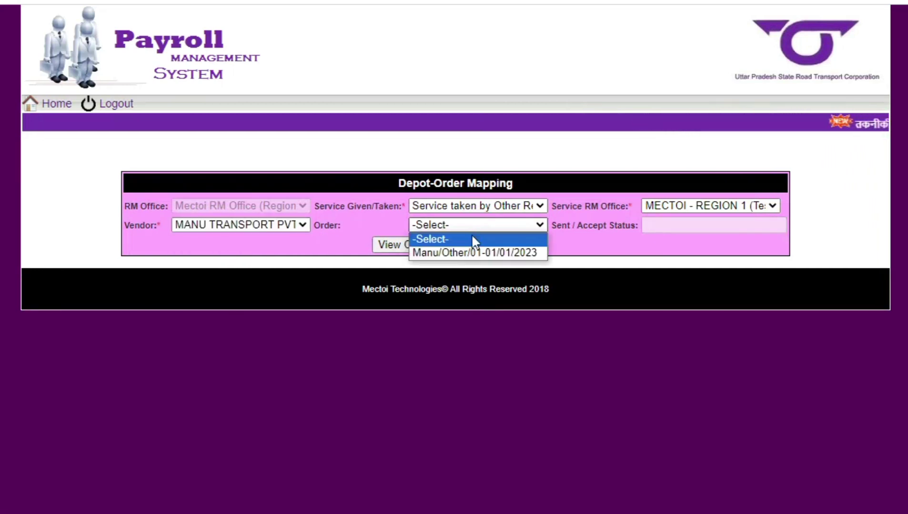
{"action": "left_click", "coordinate": [472, 253]}
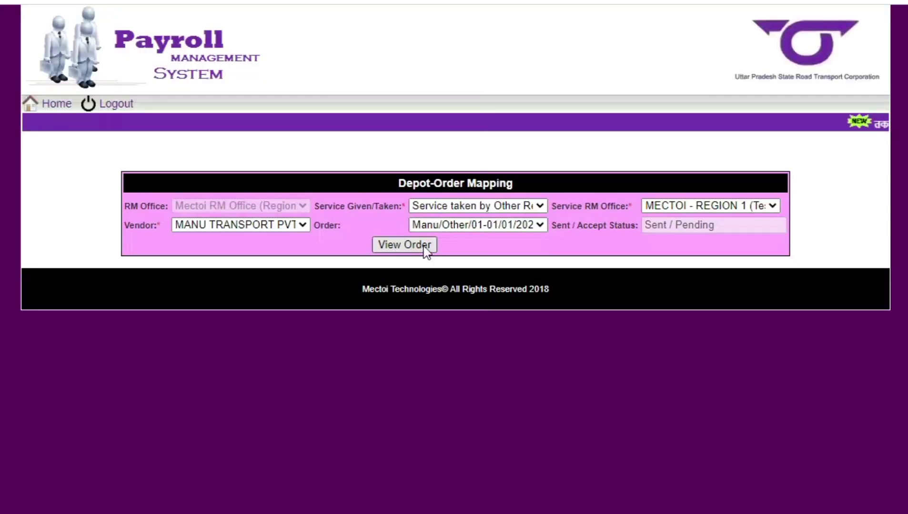
{"action": "left_click", "coordinate": [423, 246]}
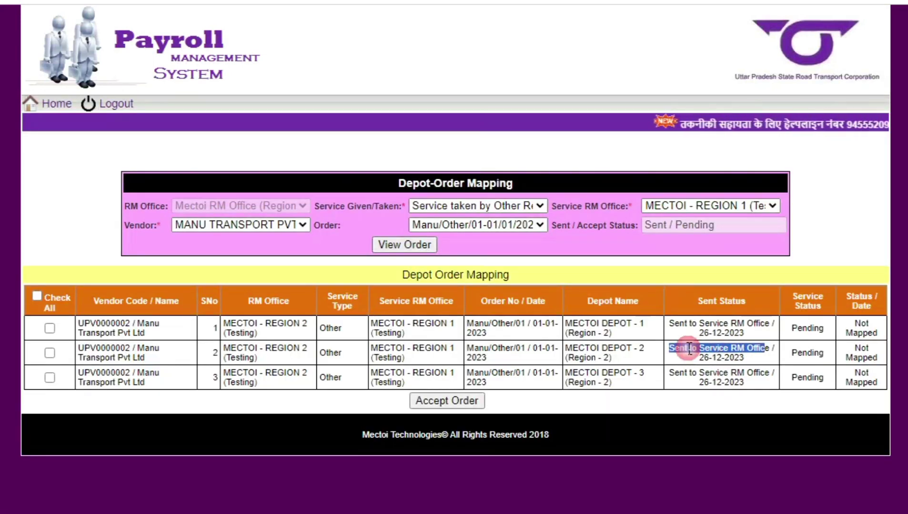
- Select all listed depots of the order and accept the order for them
{"action": "left_click_drag", "start_coordinate": [672, 373], "coordinate": [751, 388]}
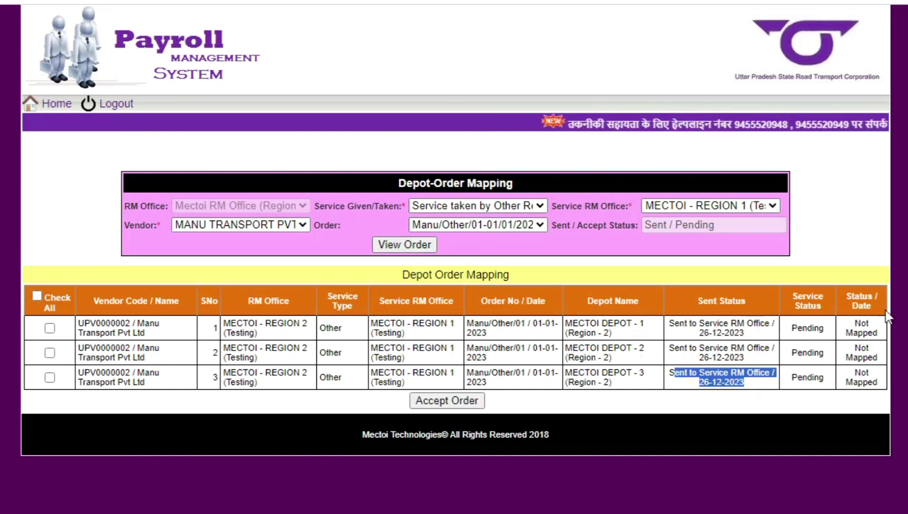
{"action": "left_click", "coordinate": [37, 296]}
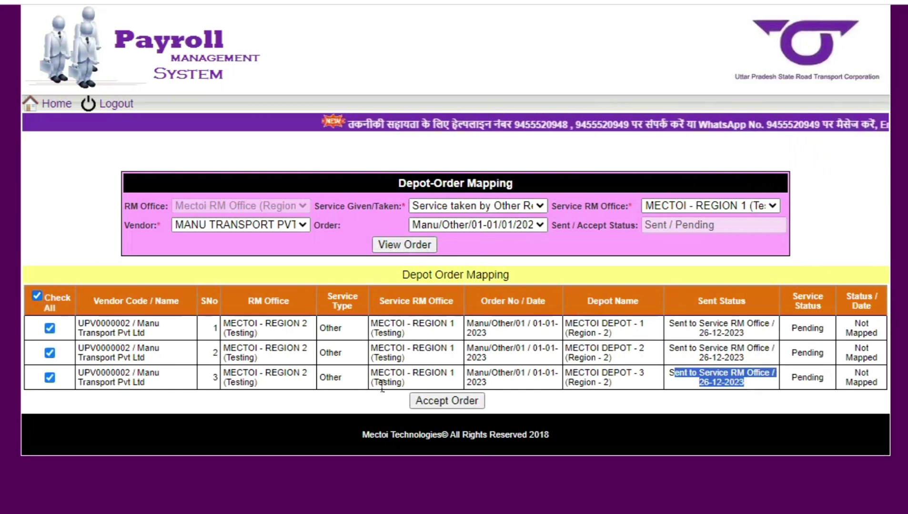
{"action": "left_click", "coordinate": [431, 401]}
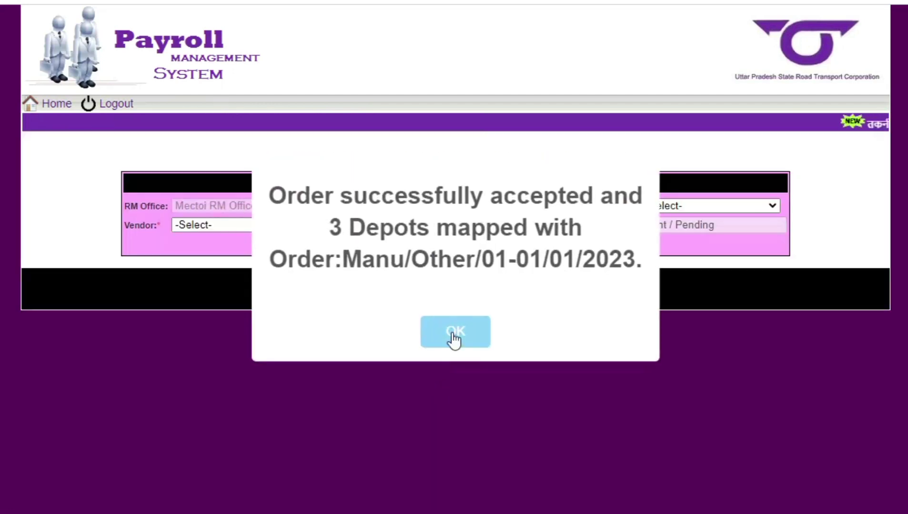
{"action": "left_click", "coordinate": [454, 337]}
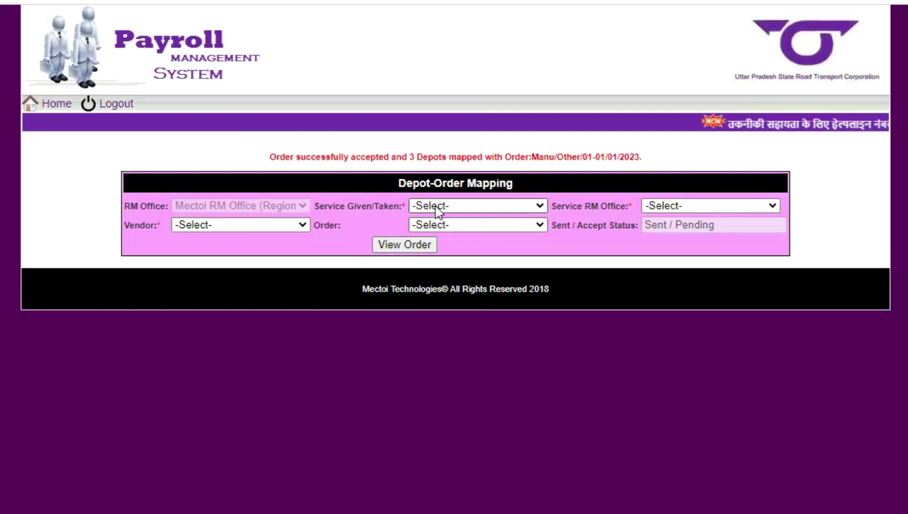
- View the existing depot mapping of Manu/Other/01-01/01/2023 under Service taken by Other Region from MECTOI - REGION 1 (Testing), and check its service status
{"action": "left_click", "coordinate": [57, 109]}
{"action": "mouse_move", "coordinate": [289, 162]}
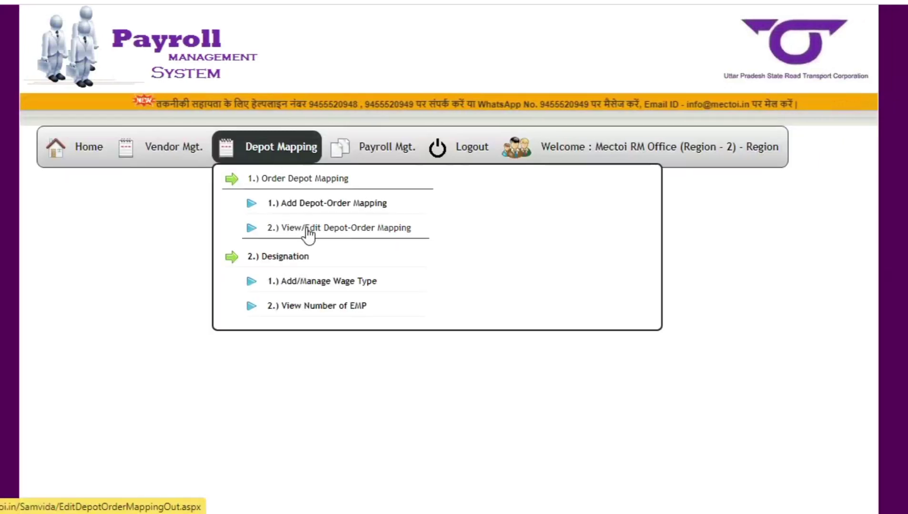
{"action": "mouse_move", "coordinate": [387, 148]}
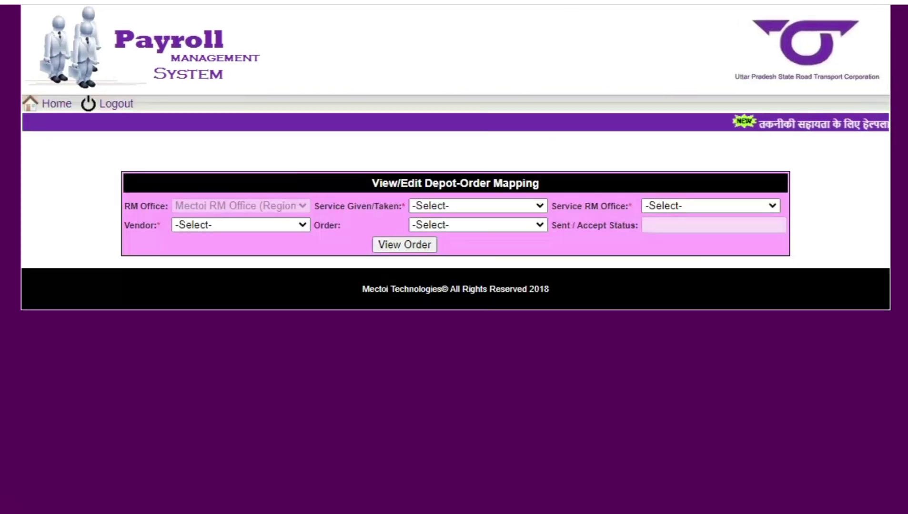
{"action": "left_click", "coordinate": [518, 206]}
{"action": "left_click", "coordinate": [493, 247]}
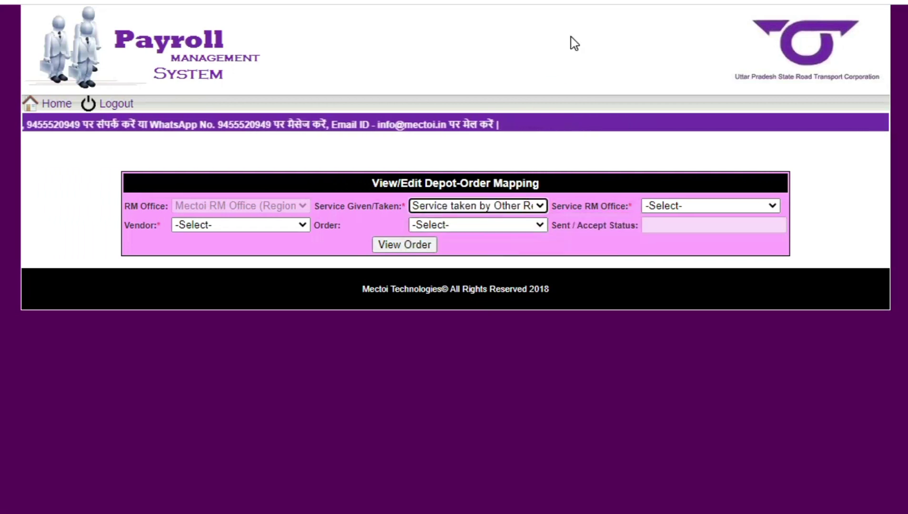
{"action": "left_click", "coordinate": [415, 246]}
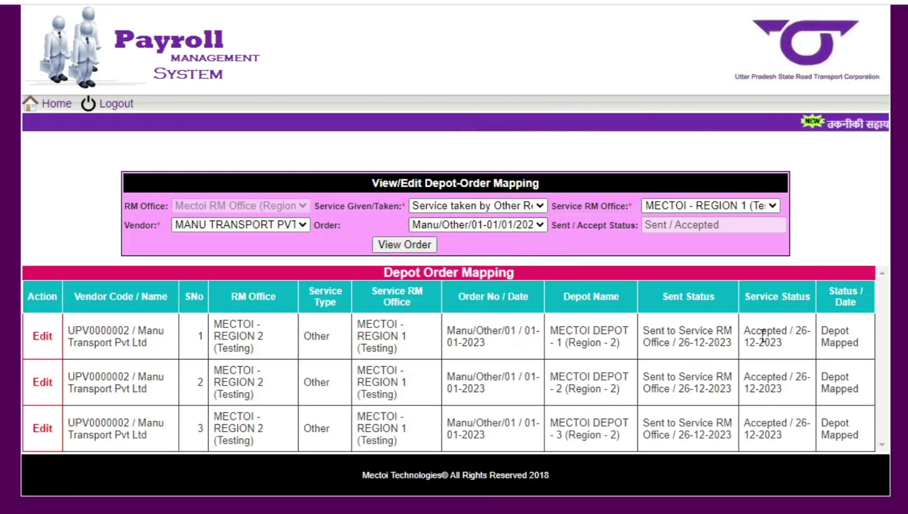
{"action": "mouse_move", "coordinate": [743, 376]}
{"action": "left_mouse_down"}
{"action": "mouse_move", "coordinate": [764, 376]}
{"action": "mouse_move", "coordinate": [762, 394]}
{"action": "left_mouse_up"}
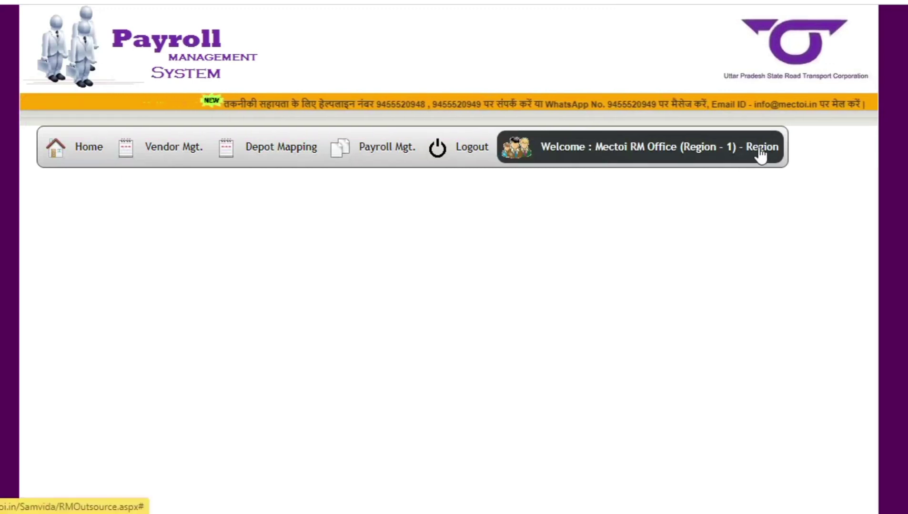
- From the Region 1 RM office account, look up existing depot-order mappings for Service Provided to Self Region and Other Region with MECTOI - REGION 2 (Testing)
{"action": "mouse_move", "coordinate": [287, 154]}
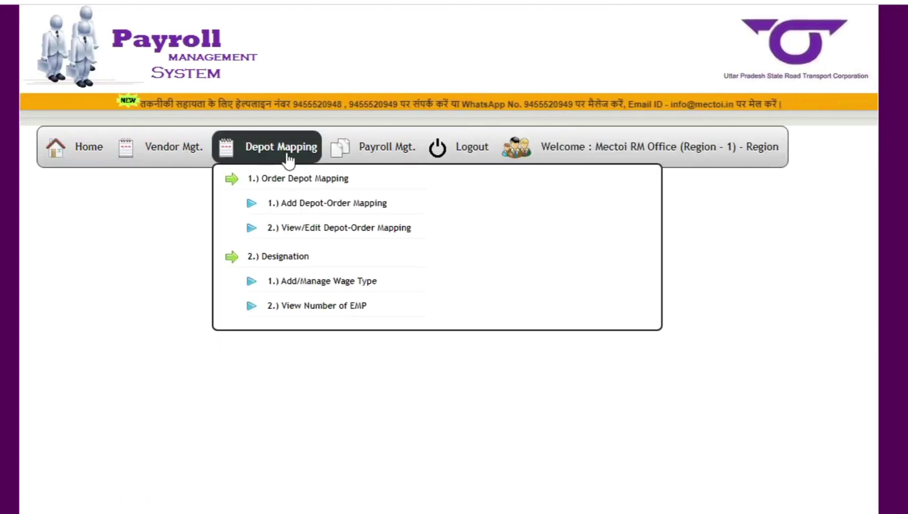
{"action": "left_click", "coordinate": [302, 224]}
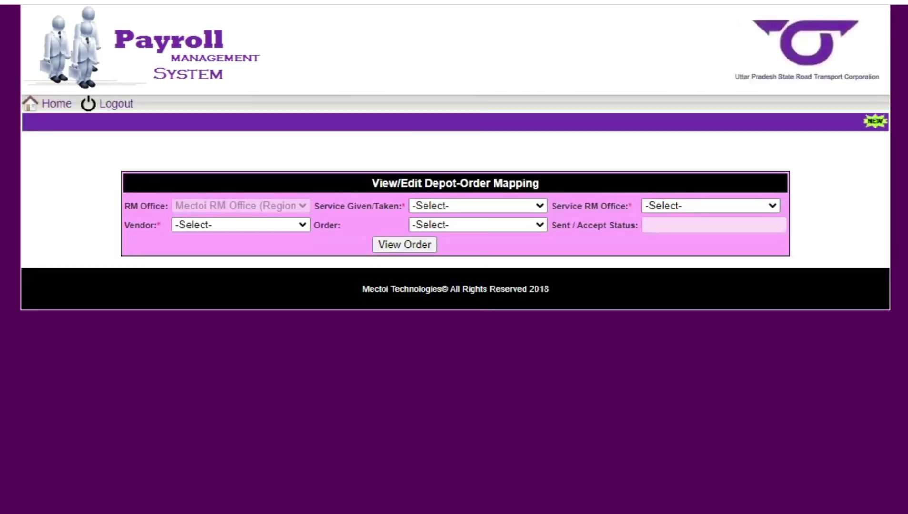
{"action": "left_click", "coordinate": [462, 208]}
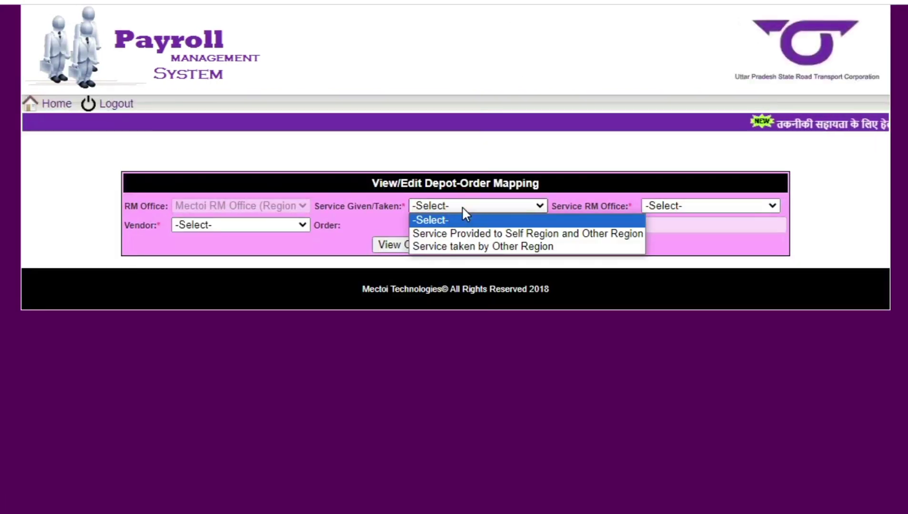
{"action": "left_click", "coordinate": [458, 236]}
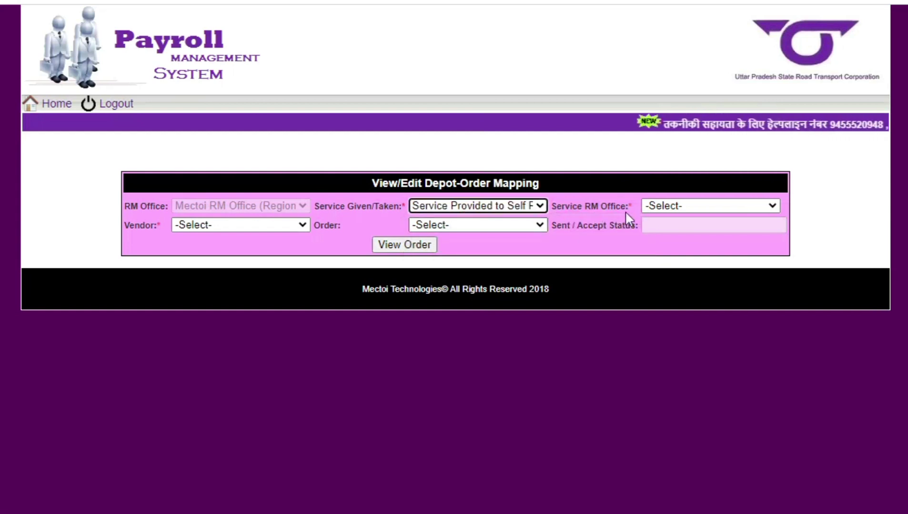
{"action": "left_click", "coordinate": [685, 209]}
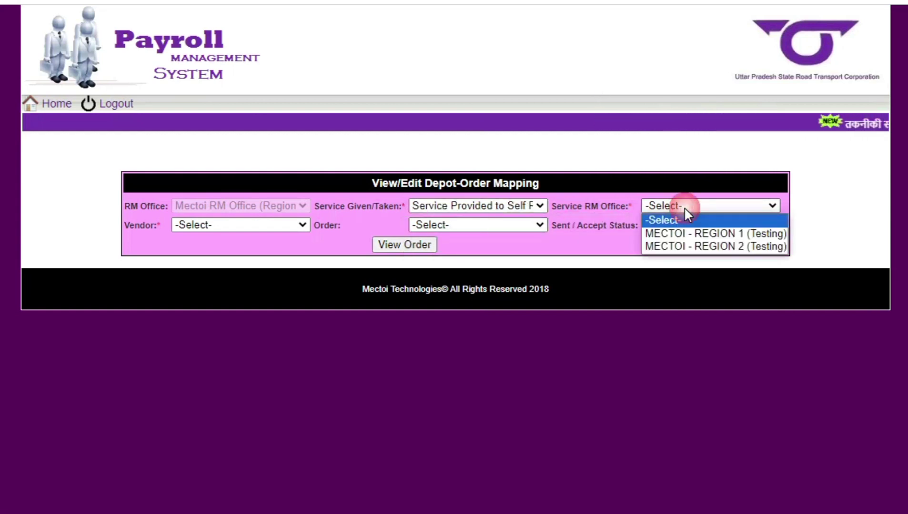
{"action": "left_click", "coordinate": [673, 248]}
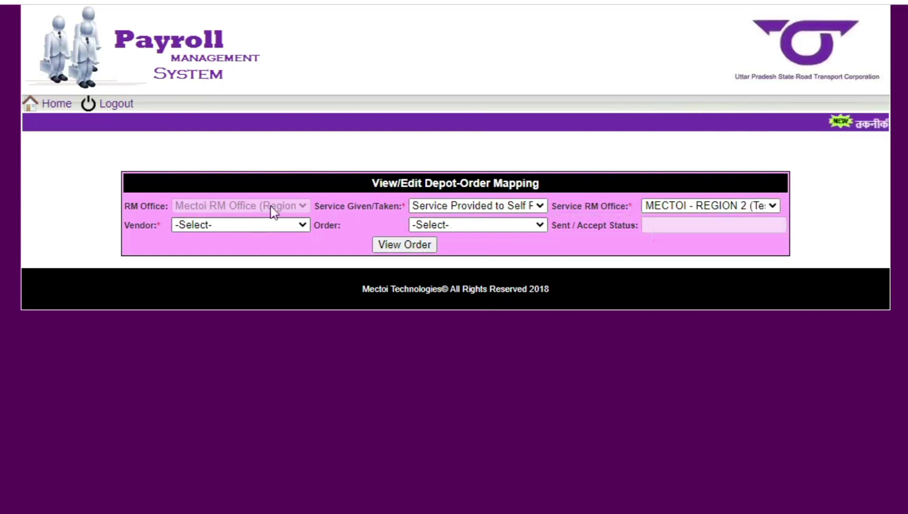
{"action": "left_click", "coordinate": [428, 251]}
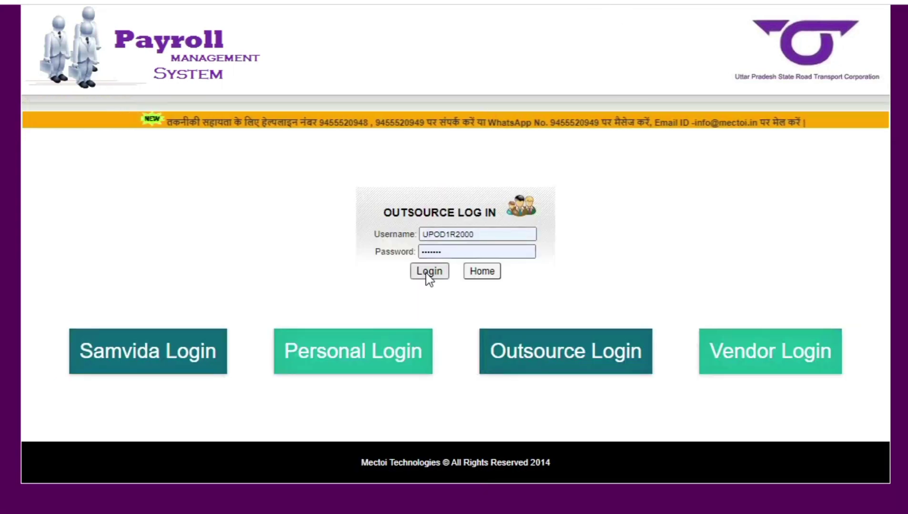
- Sign in to the outsource account of MECTOI DEPOT - 1 (Region - 2) and open employee order mapping
{"action": "left_click", "coordinate": [427, 275]}
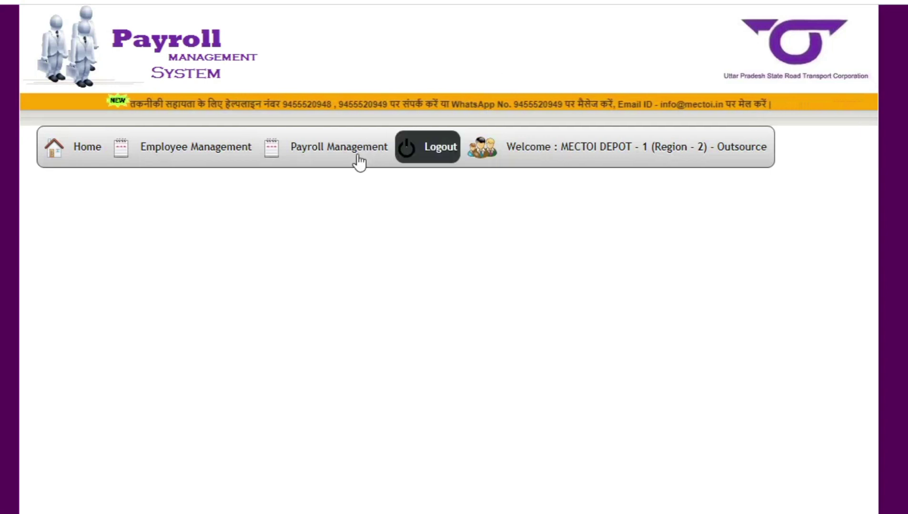
{"action": "mouse_move", "coordinate": [358, 160]}
{"action": "left_click", "coordinate": [358, 214]}
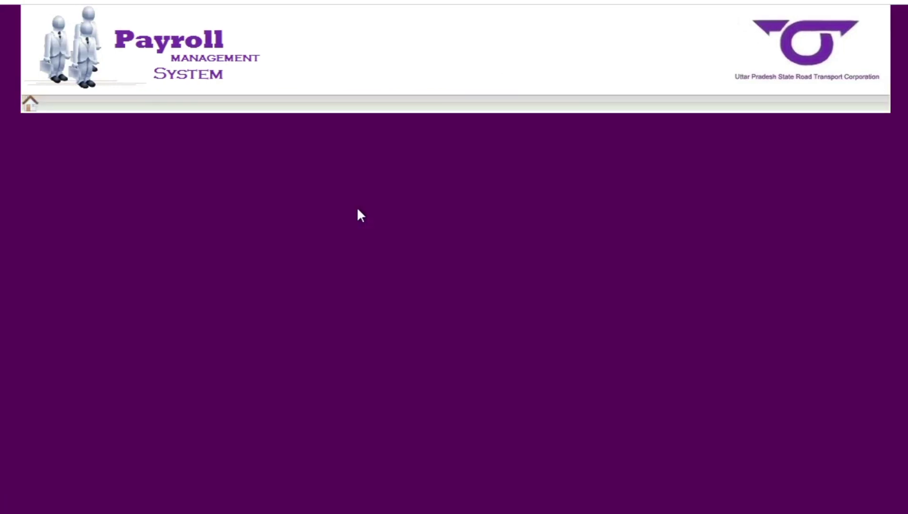
- Look up CONDUCTOR employees available to map to order Manu/Other/01-01/01/2023 of vendor MANU TRANSPORT PVT LTD
{"action": "left_click", "coordinate": [677, 213]}
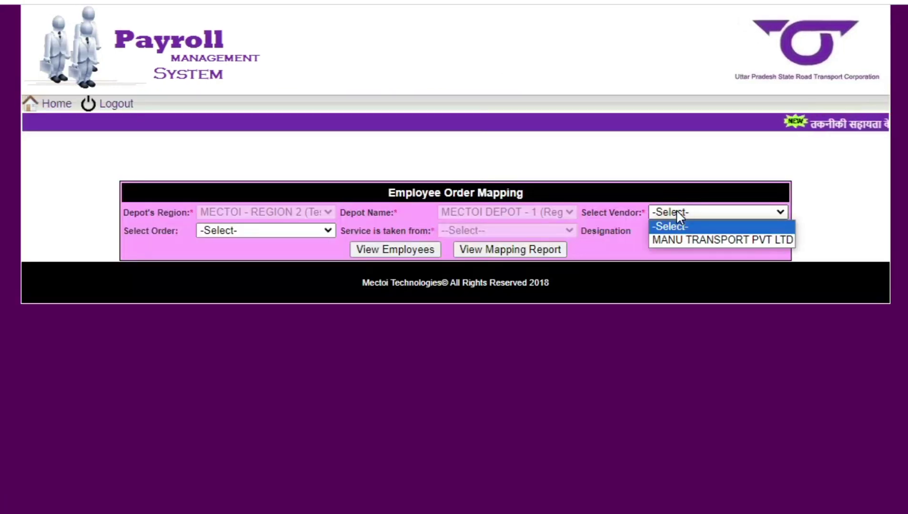
{"action": "left_click", "coordinate": [659, 239]}
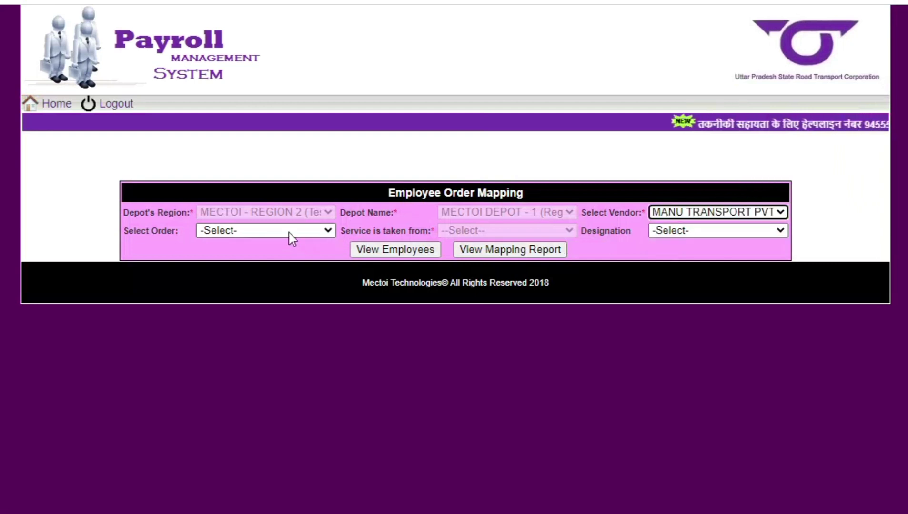
{"action": "left_click", "coordinate": [308, 231]}
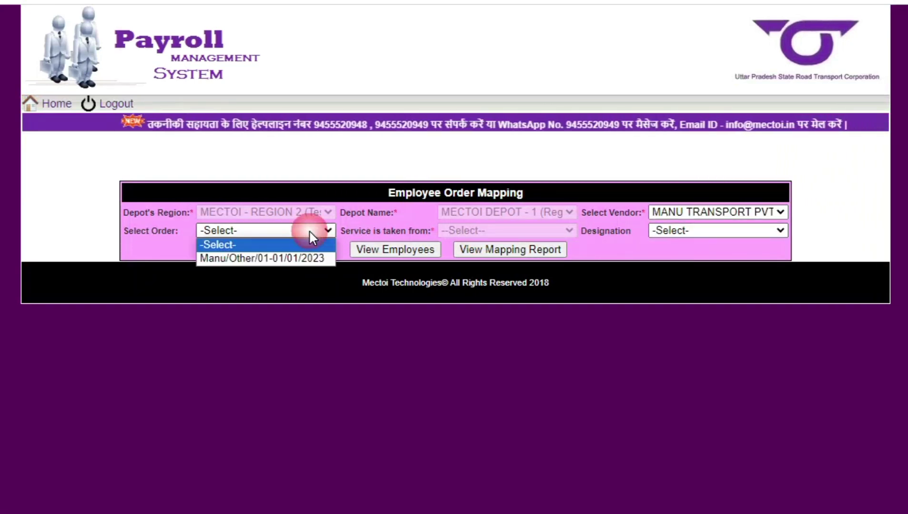
{"action": "left_click", "coordinate": [299, 258]}
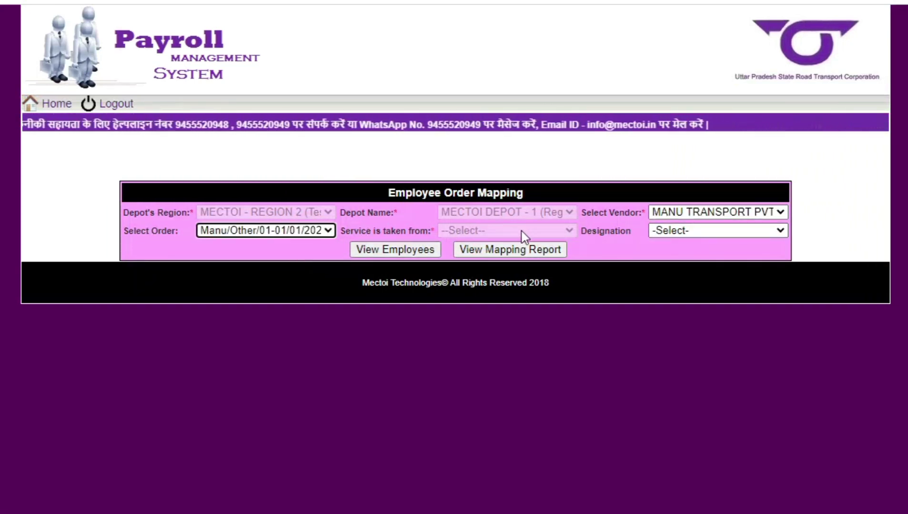
{"action": "left_click", "coordinate": [681, 231]}
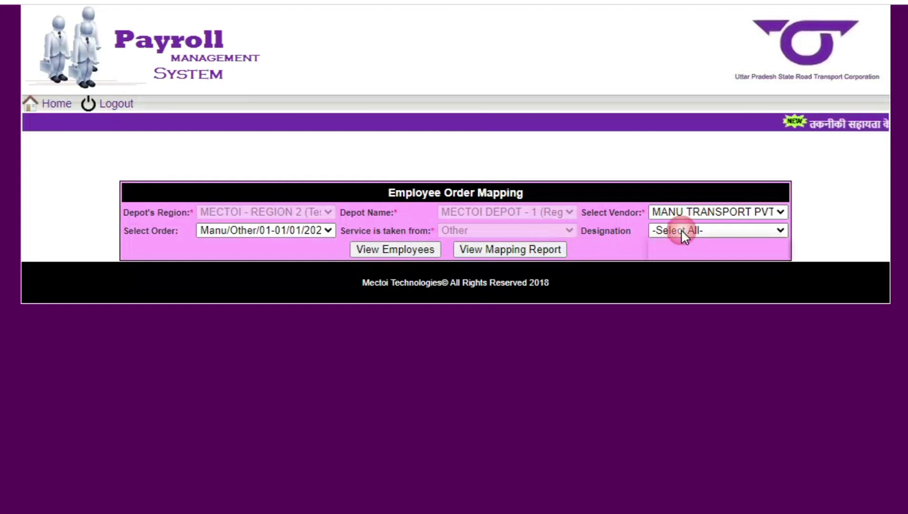
{"action": "left_click", "coordinate": [652, 257]}
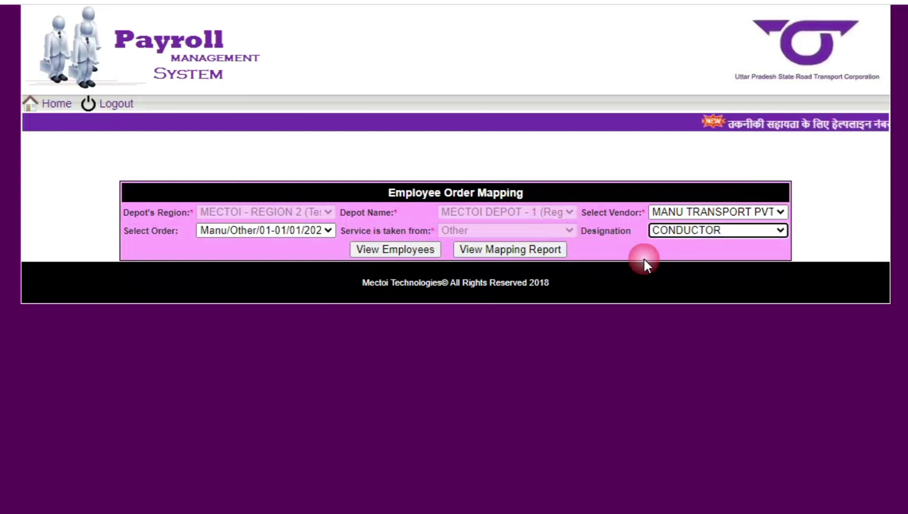
{"action": "left_click", "coordinate": [392, 250]}
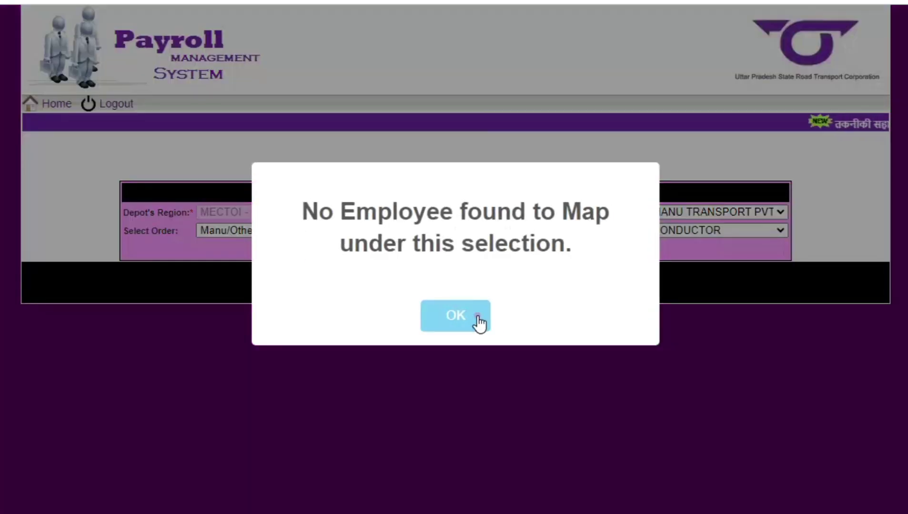
{"action": "left_click", "coordinate": [478, 319]}
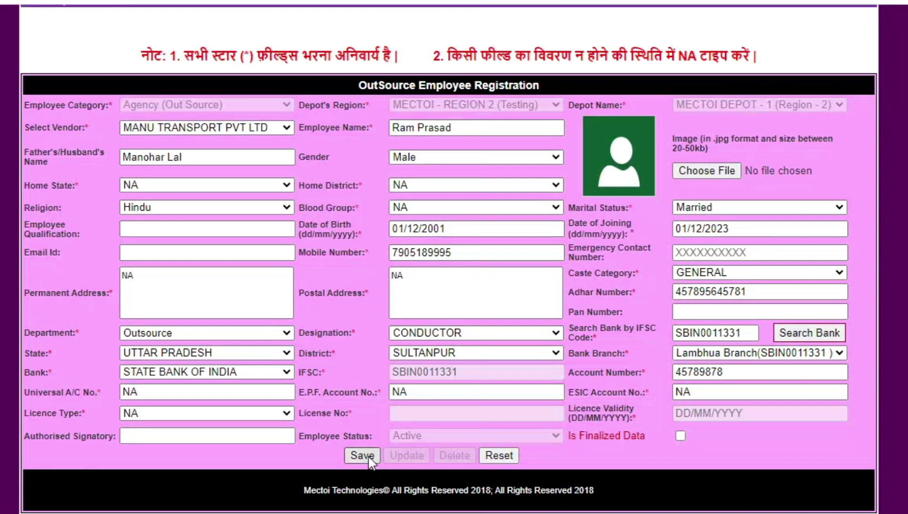
- Correct the bank account number in the outsource employee registration and save the new CONDUCTOR for MANU TRANSPORT PVT LTD
{"action": "left_click", "coordinate": [369, 458]}
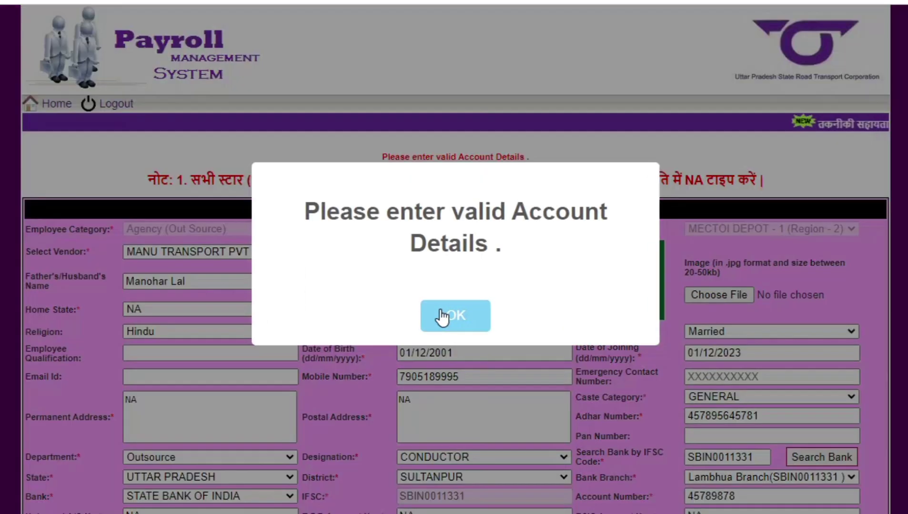
{"action": "left_click", "coordinate": [464, 312]}
{"action": "scroll", "coordinate": [584, 378], "scroll_direction": "down", "scroll_amount": 3}
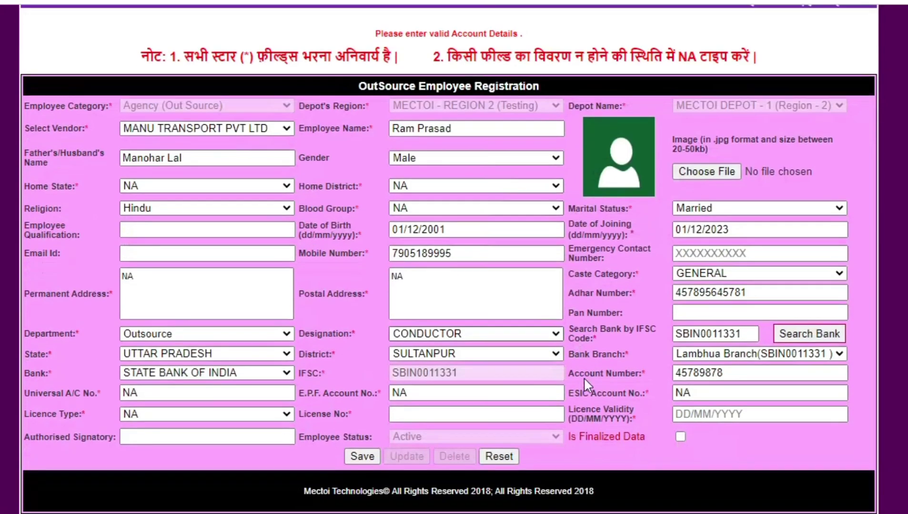
{"action": "left_click", "coordinate": [730, 391]}
{"action": "left_click", "coordinate": [751, 378]}
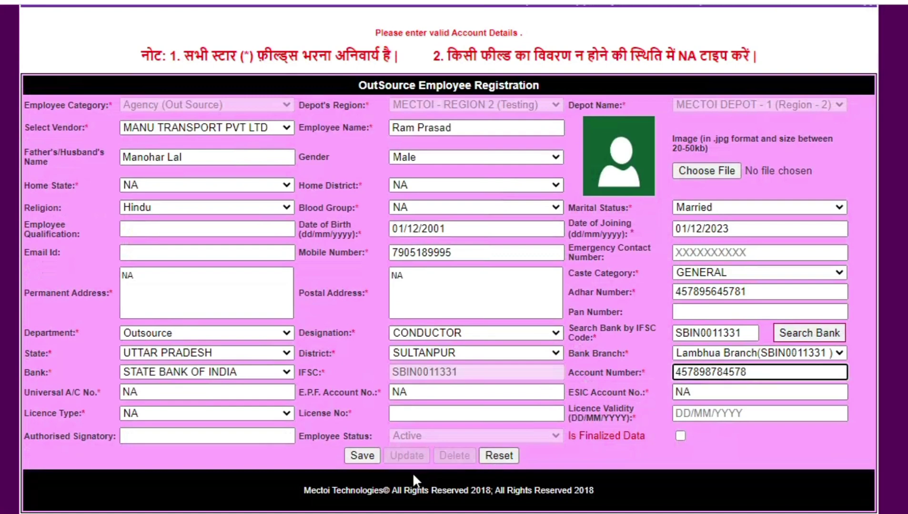
{"action": "left_click", "coordinate": [366, 458]}
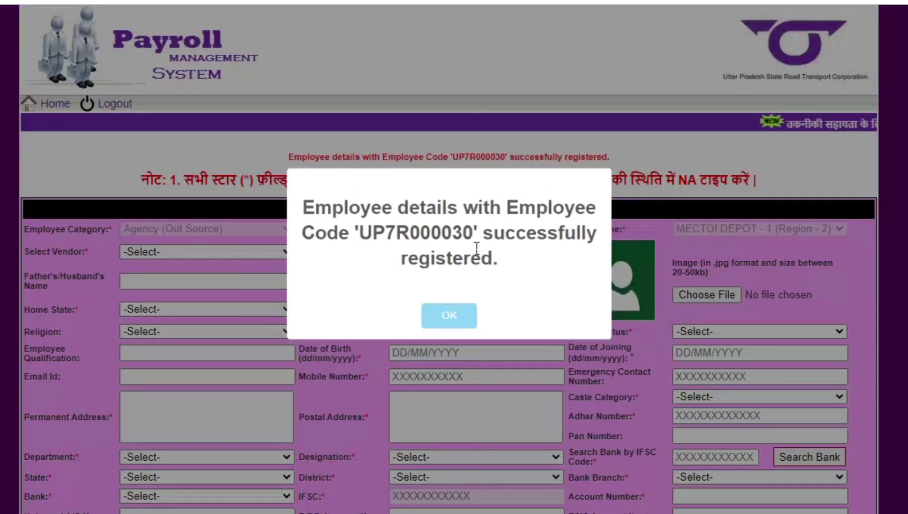
{"action": "left_click", "coordinate": [550, 43]}
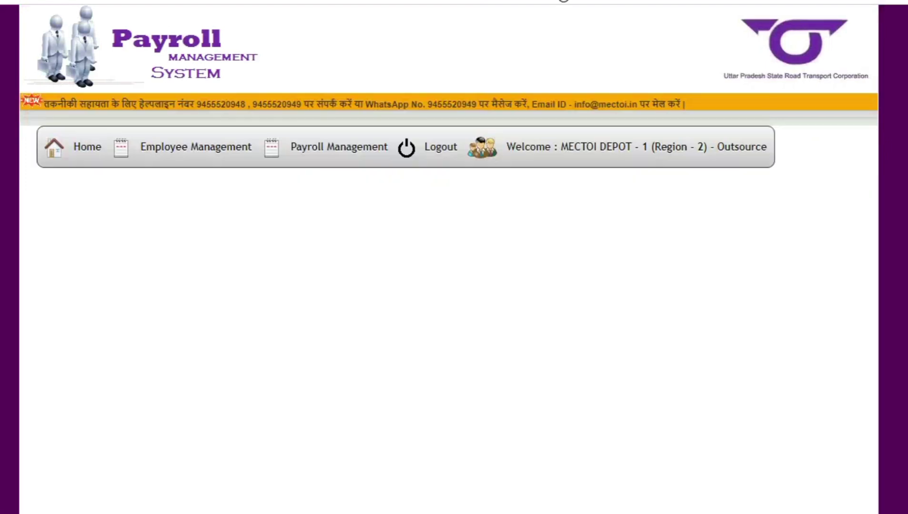
- Verify the pending Outsource CONDUCTOR employee of MANU TRANSPORT PVT LTD in employee verification
{"action": "mouse_move", "coordinate": [170, 162]}
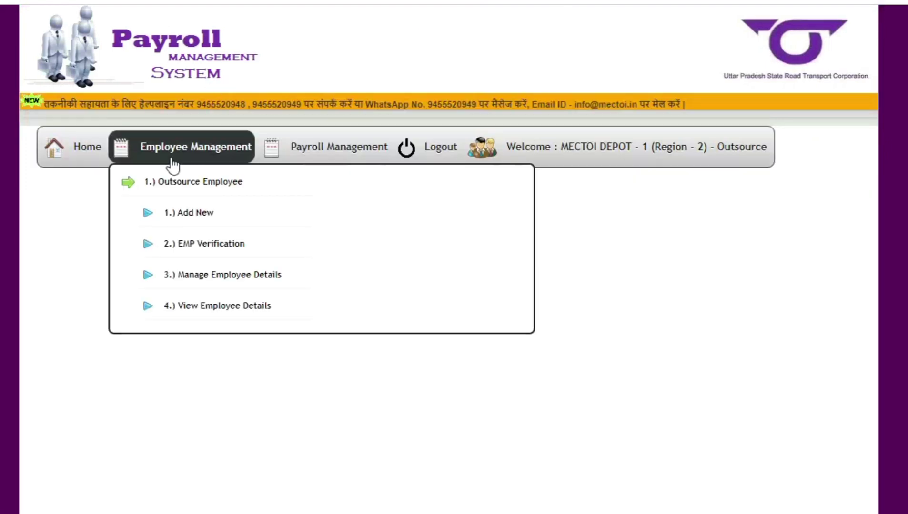
{"action": "left_click", "coordinate": [220, 233]}
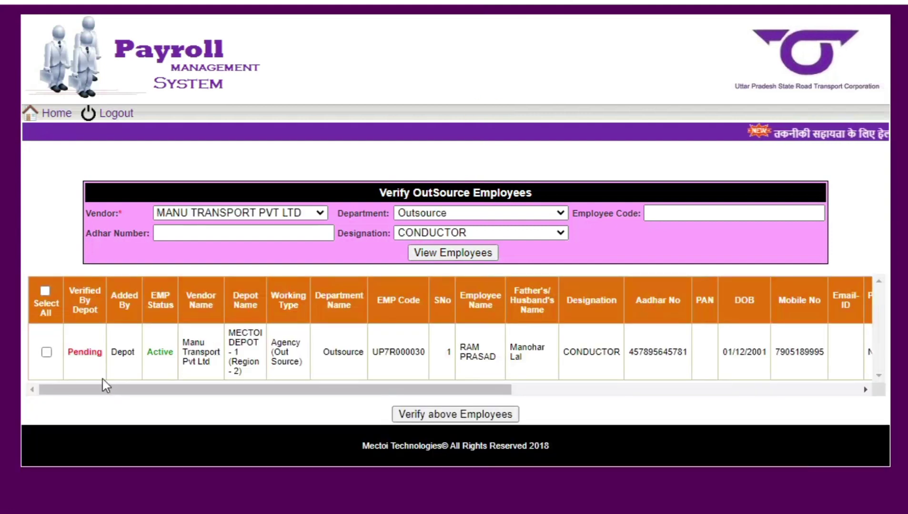
{"action": "left_click", "coordinate": [46, 352]}
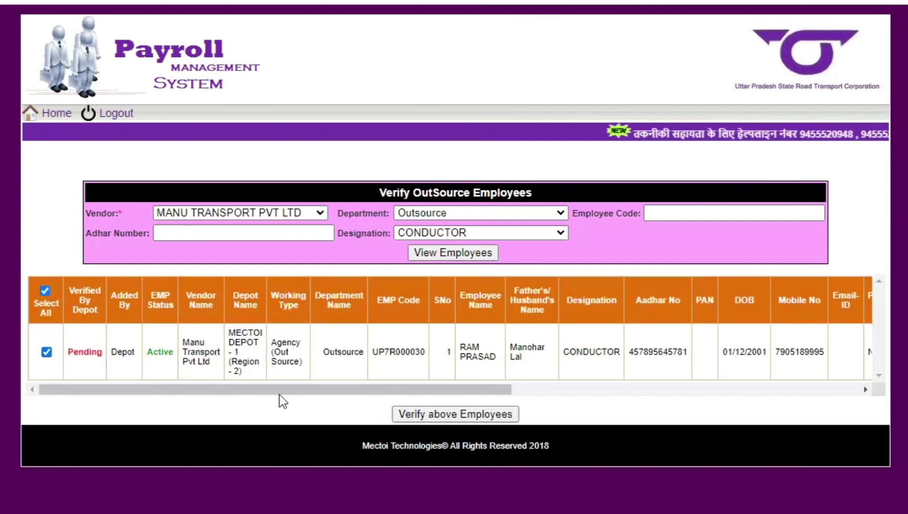
{"action": "left_click", "coordinate": [434, 414]}
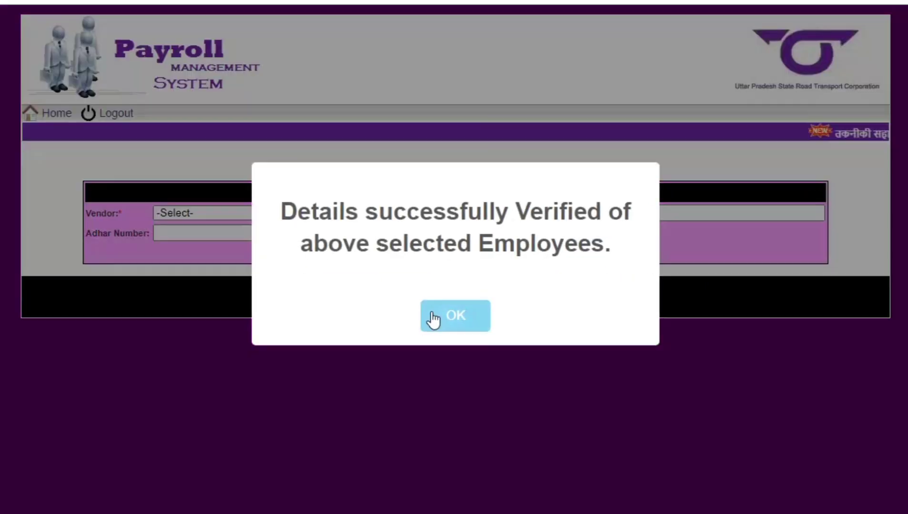
{"action": "left_click", "coordinate": [432, 316]}
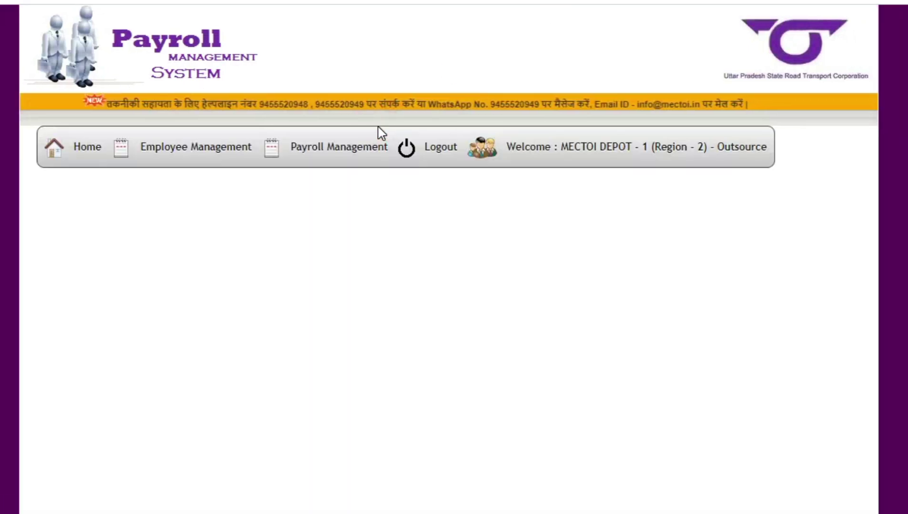
- Map the CONDUCTOR employee of MANU TRANSPORT PVT LTD to order Manu/Other/01-01/01/2023 with EPF and ESIC enabled
{"action": "mouse_move", "coordinate": [353, 179]}
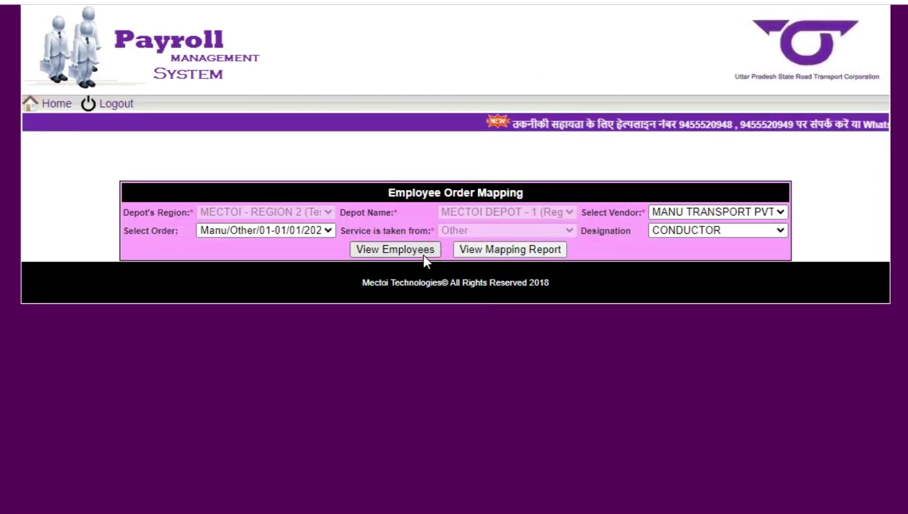
{"action": "left_click", "coordinate": [423, 251]}
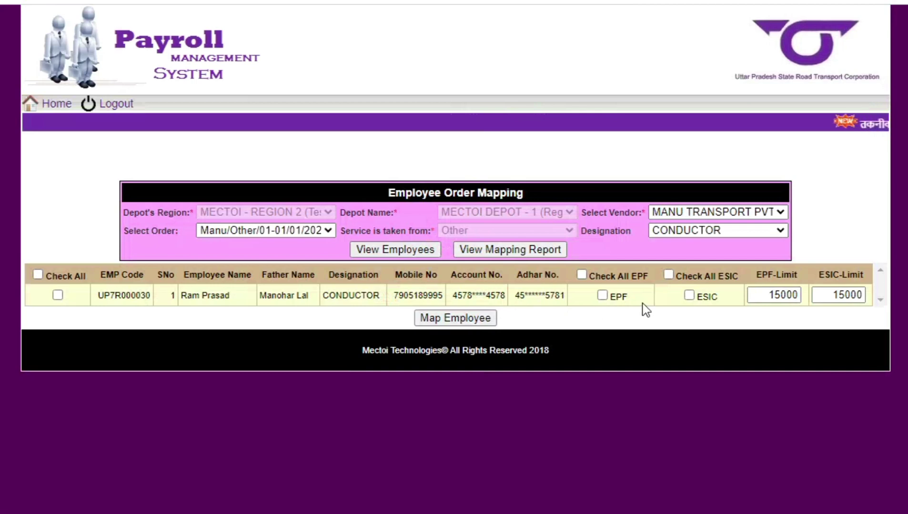
{"action": "left_click", "coordinate": [669, 275]}
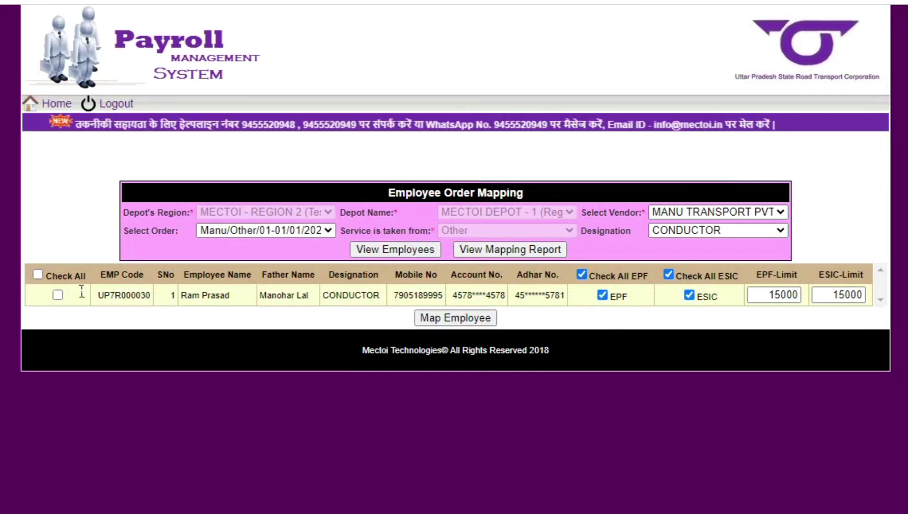
{"action": "left_click", "coordinate": [37, 275]}
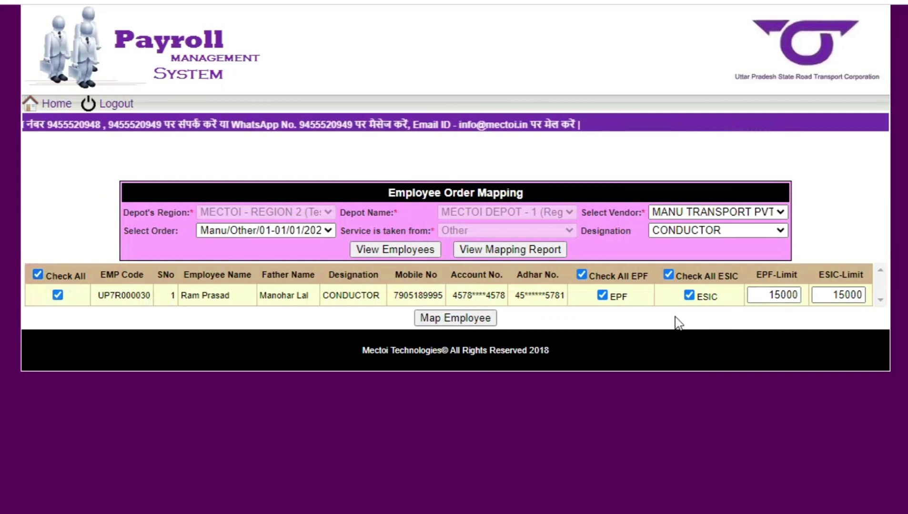
{"action": "left_click", "coordinate": [485, 319]}
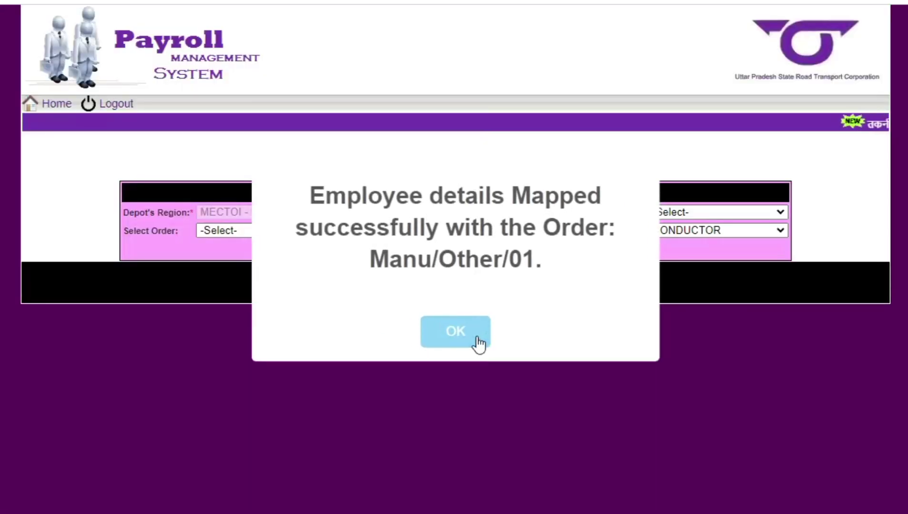
{"action": "left_click", "coordinate": [478, 341]}
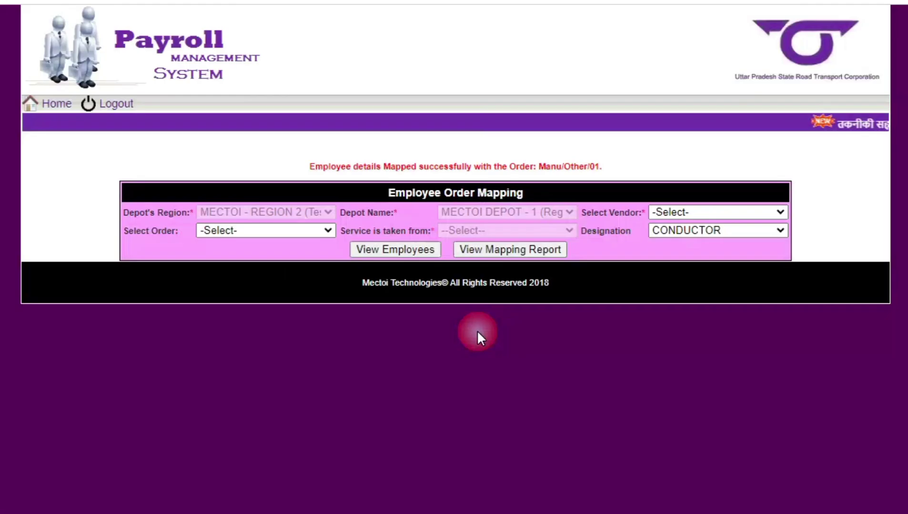
- View the mapped CONDUCTOR employees of MANU TRANSPORT PVT LTD under order Manu/Other/01-01/01/2023
{"action": "left_click", "coordinate": [60, 113]}
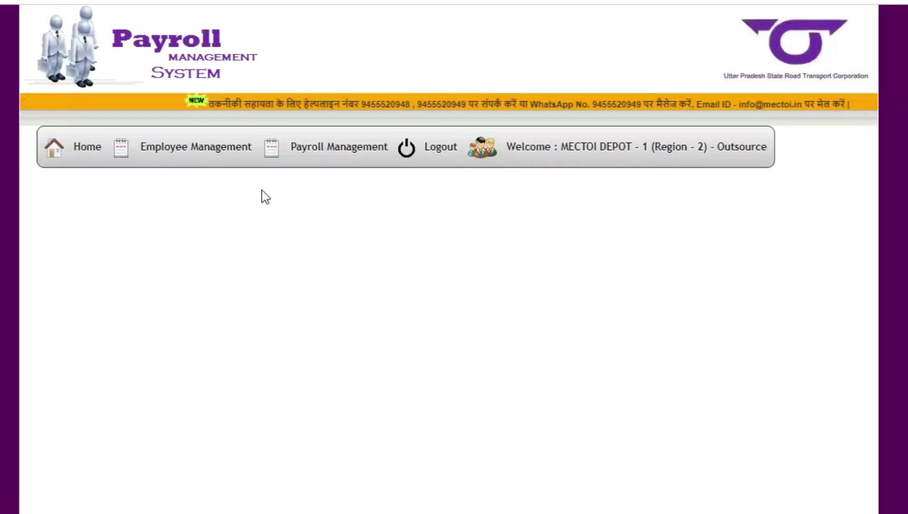
{"action": "mouse_move", "coordinate": [341, 162]}
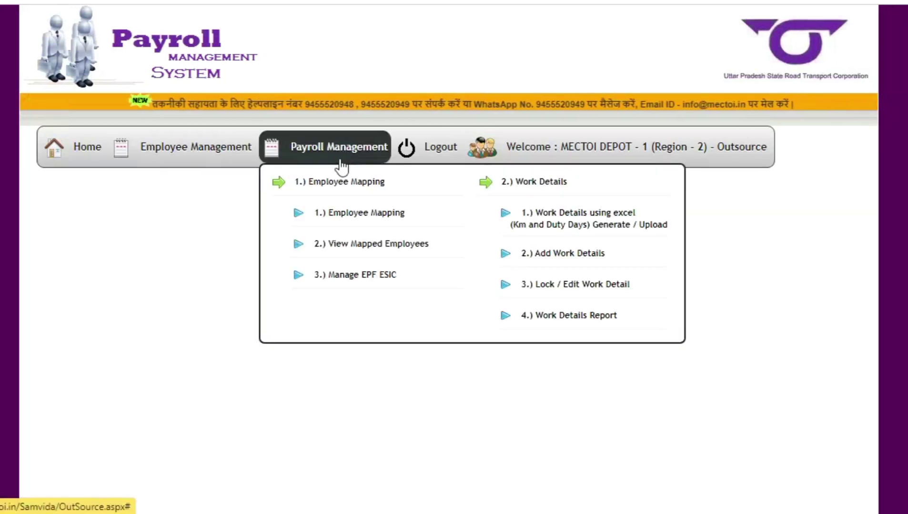
{"action": "left_click", "coordinate": [337, 244]}
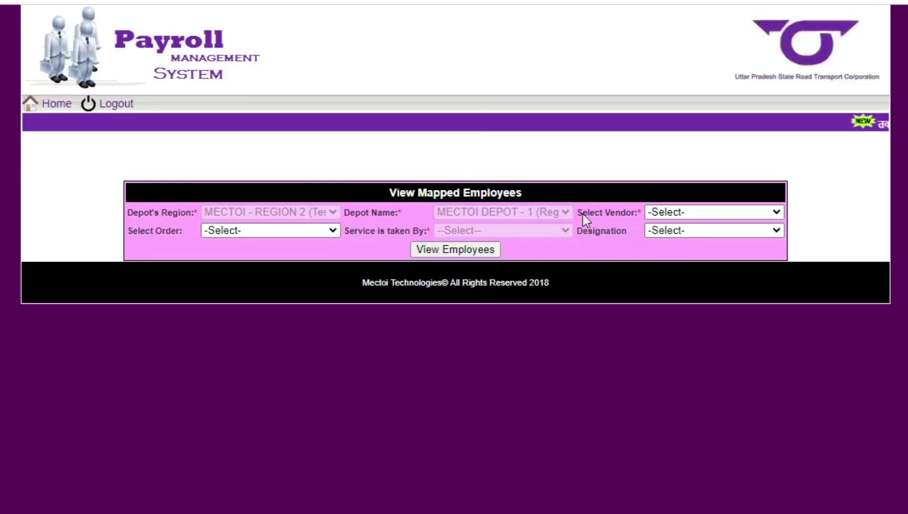
{"action": "left_click", "coordinate": [724, 208]}
{"action": "left_click", "coordinate": [701, 236]}
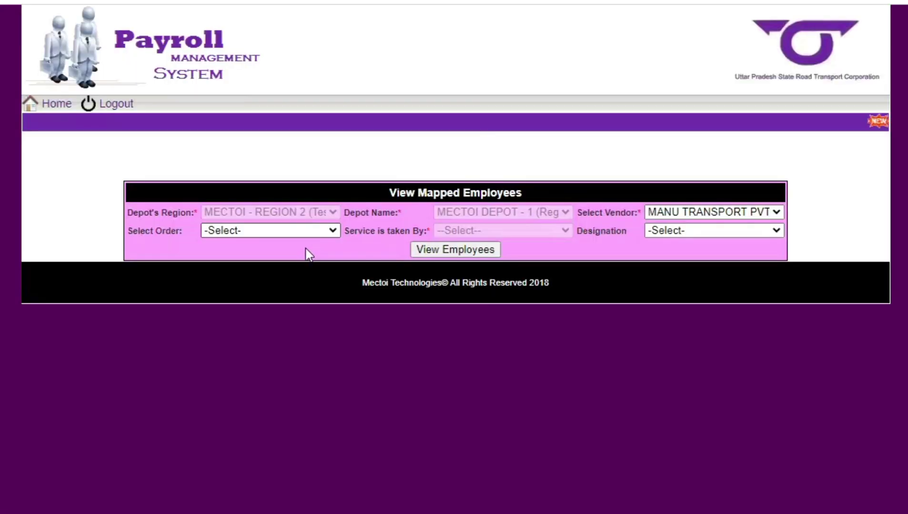
{"action": "left_click", "coordinate": [316, 232]}
{"action": "left_click", "coordinate": [305, 254]}
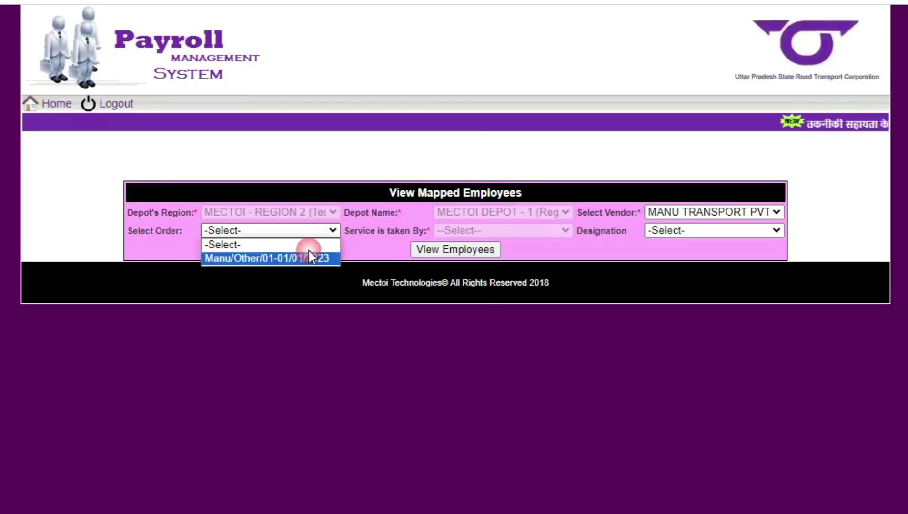
{"action": "left_click", "coordinate": [697, 231]}
{"action": "left_click", "coordinate": [684, 258]}
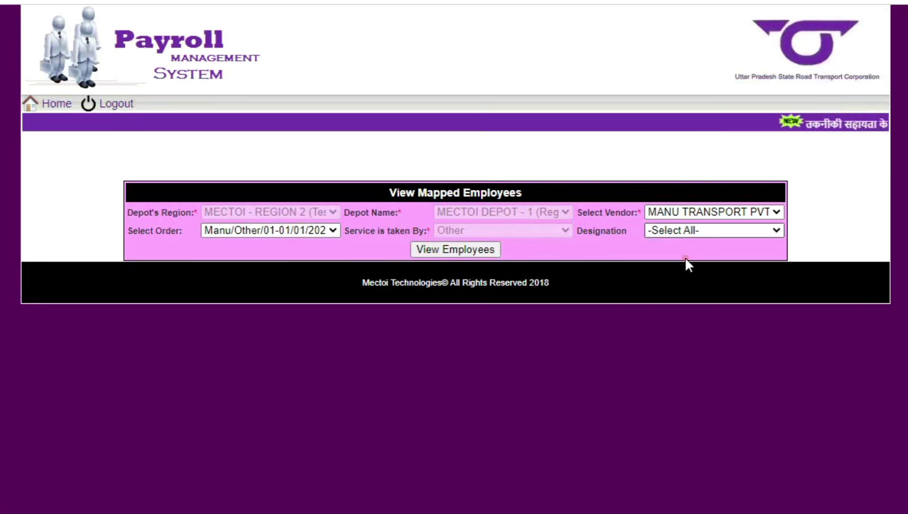
{"action": "left_click", "coordinate": [487, 257]}
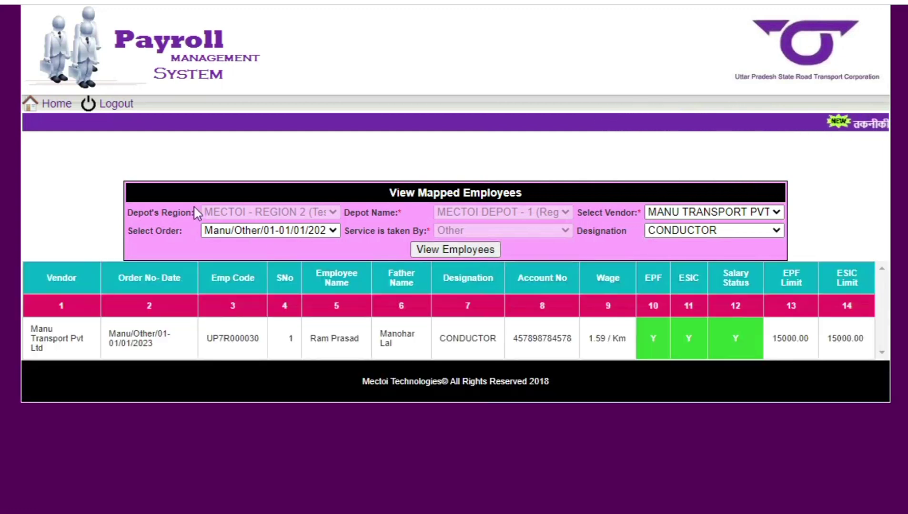
- Open Add Work Details and list the November 2023 entries for MANU TRANSPORT PVT LTD, order Manu/Other/01-01/01/2023, designation CONDUCTOR
{"action": "left_click", "coordinate": [54, 104]}
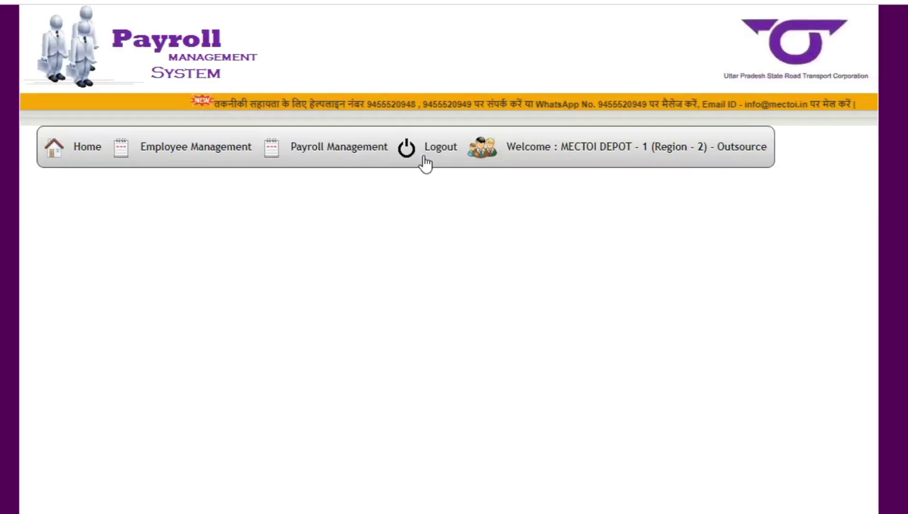
{"action": "mouse_move", "coordinate": [330, 156]}
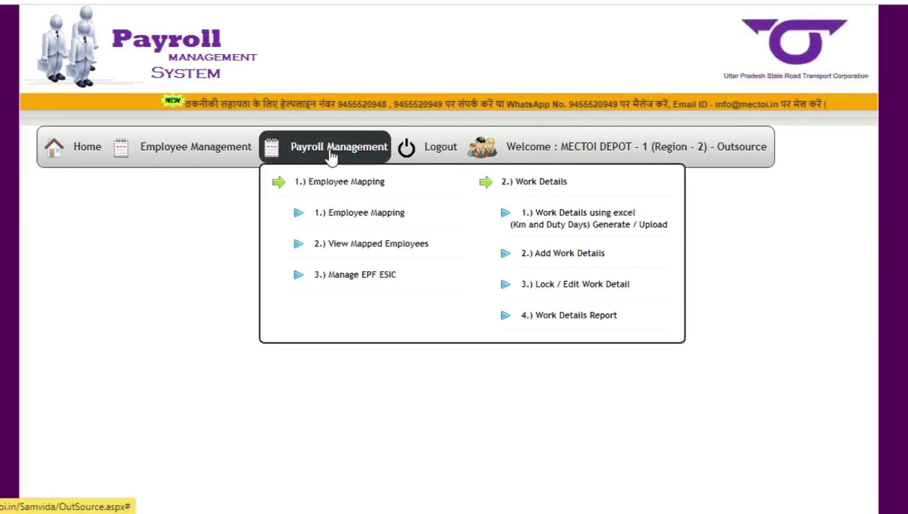
{"action": "left_click", "coordinate": [539, 253]}
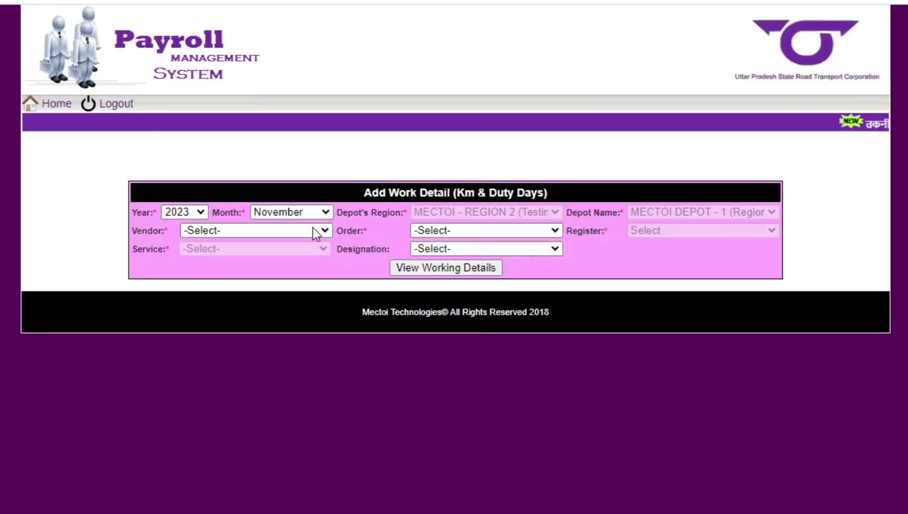
{"action": "left_click", "coordinate": [298, 231]}
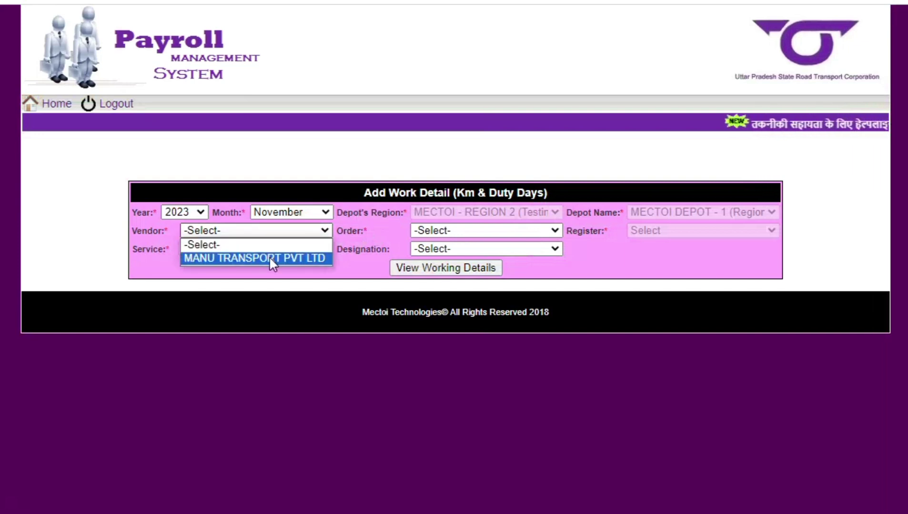
{"action": "left_click", "coordinate": [270, 257]}
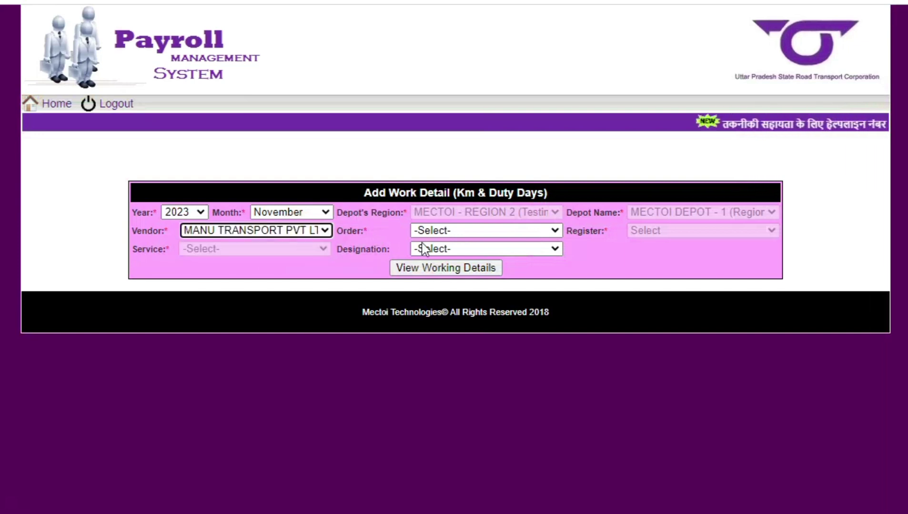
{"action": "left_click", "coordinate": [457, 233]}
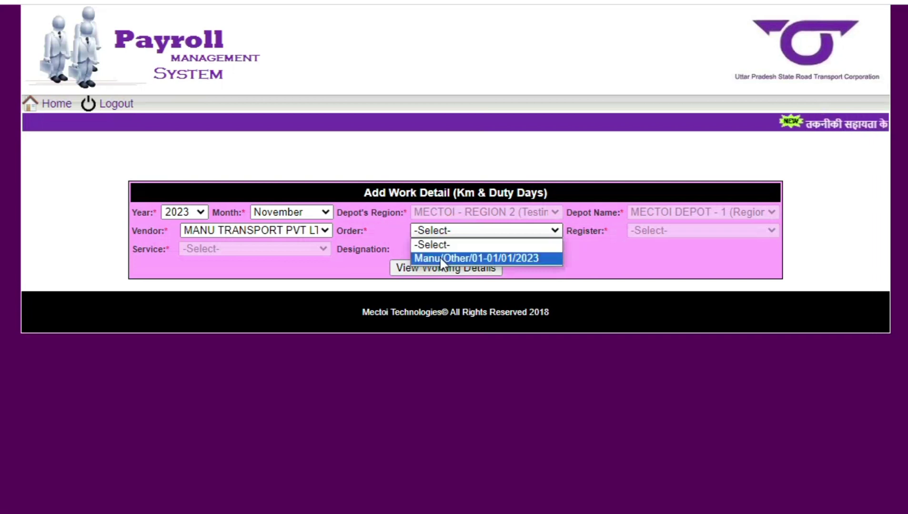
{"action": "left_click", "coordinate": [440, 258]}
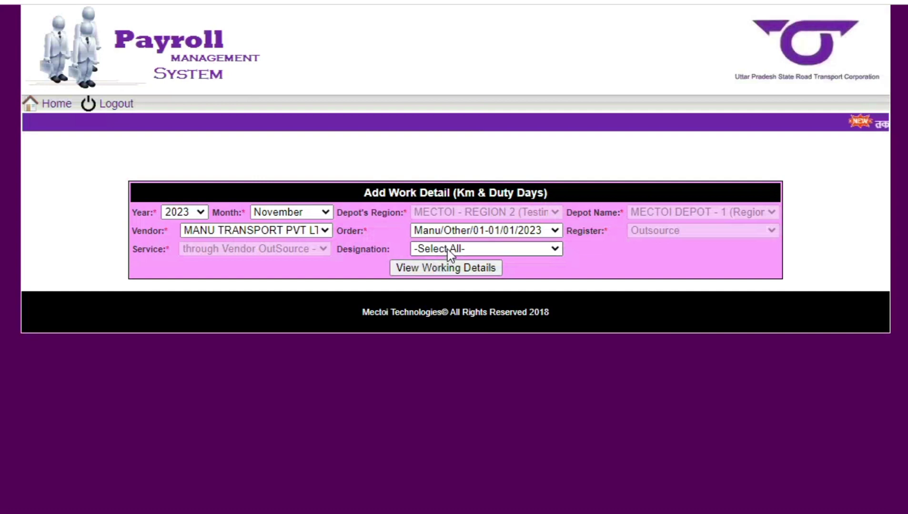
{"action": "left_click", "coordinate": [450, 248]}
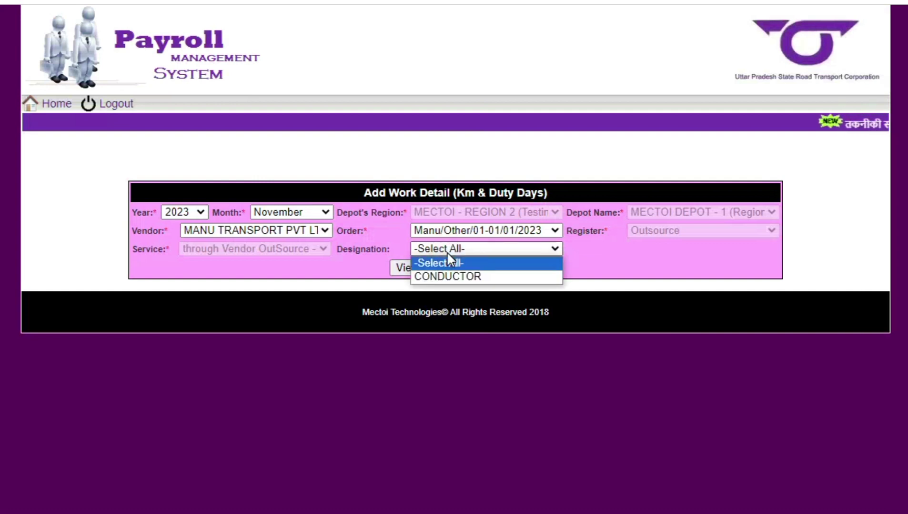
{"action": "left_click", "coordinate": [441, 277]}
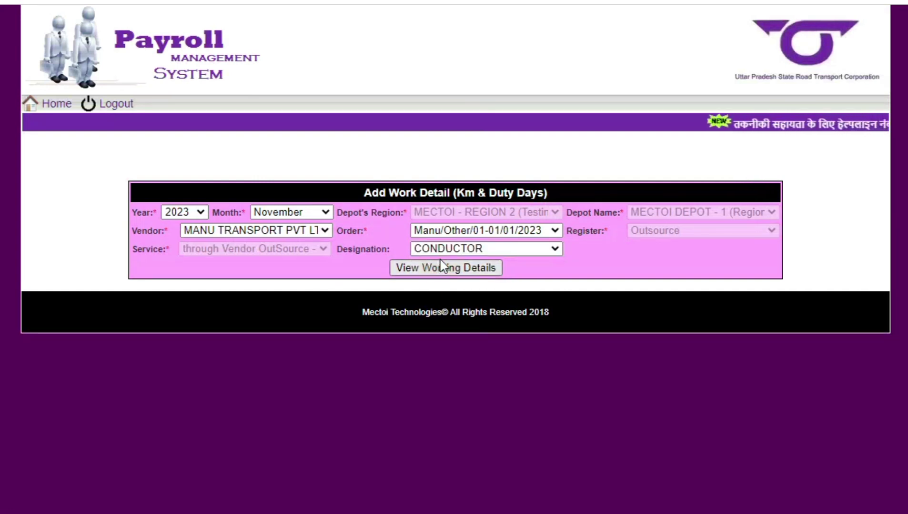
{"action": "left_click", "coordinate": [434, 269]}
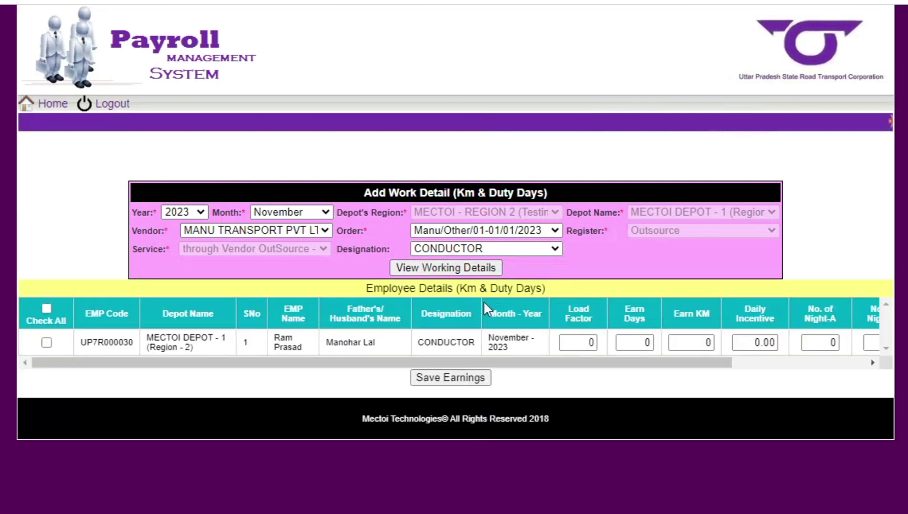
{"action": "left_click", "coordinate": [586, 342]}
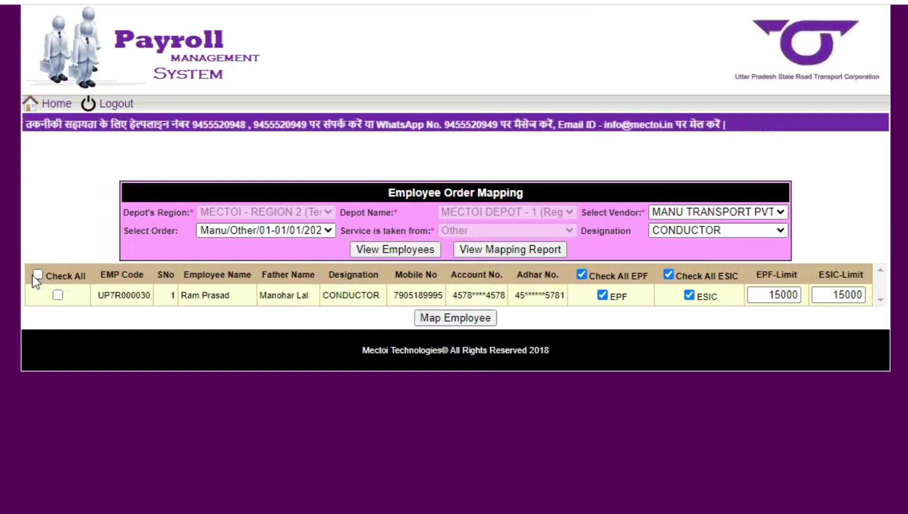
- Map all listed CONDUCTOR employees of MANU TRANSPORT PVT LTD to order Manu/Other/01-01/01/2023 with EPF and ESIC enabled
{"action": "left_click", "coordinate": [38, 275]}
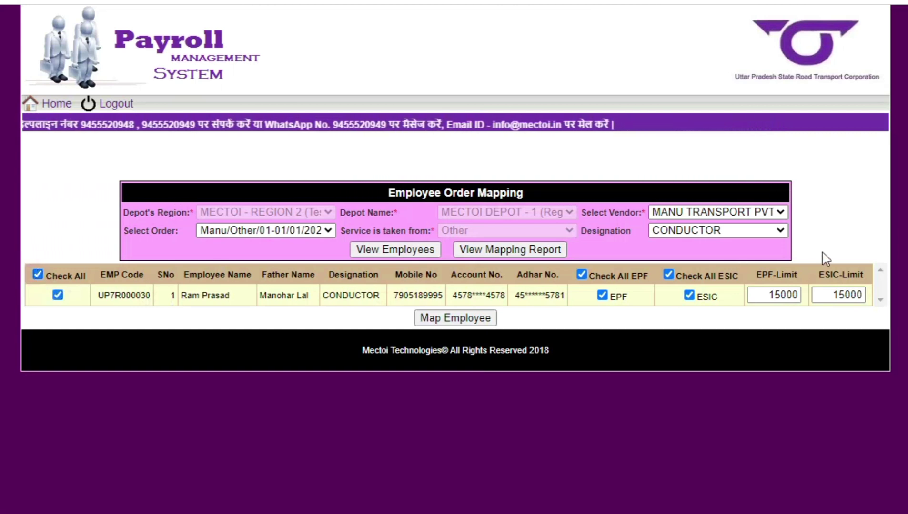
{"action": "left_click", "coordinate": [486, 319]}
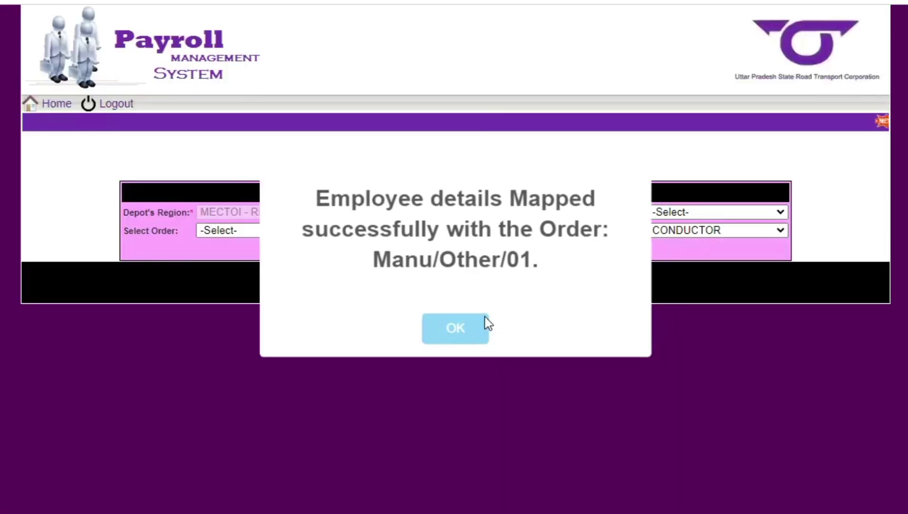
{"action": "left_click", "coordinate": [478, 337]}
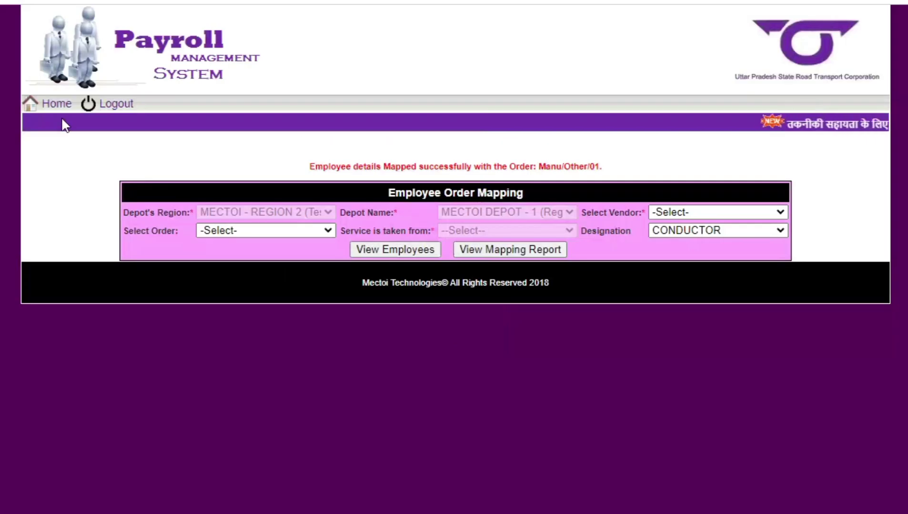
- View the mapped CONDUCTOR employees of MANU TRANSPORT PVT LTD under order Manu/Other/01-01/01/2023
{"action": "left_click", "coordinate": [58, 113]}
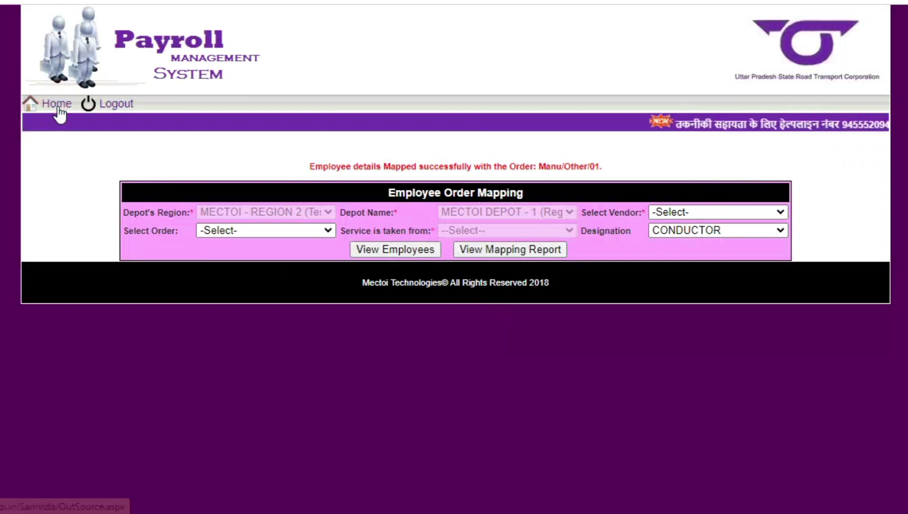
{"action": "mouse_move", "coordinate": [344, 152]}
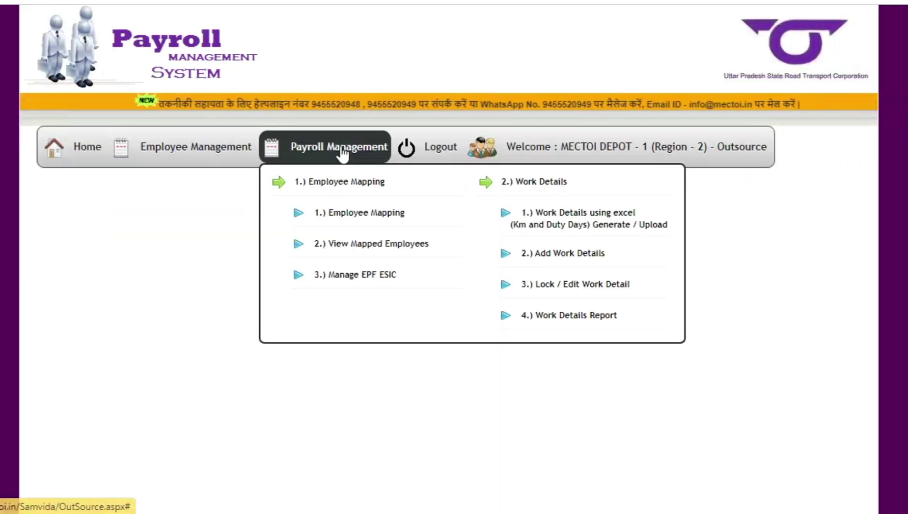
{"action": "left_click", "coordinate": [337, 245]}
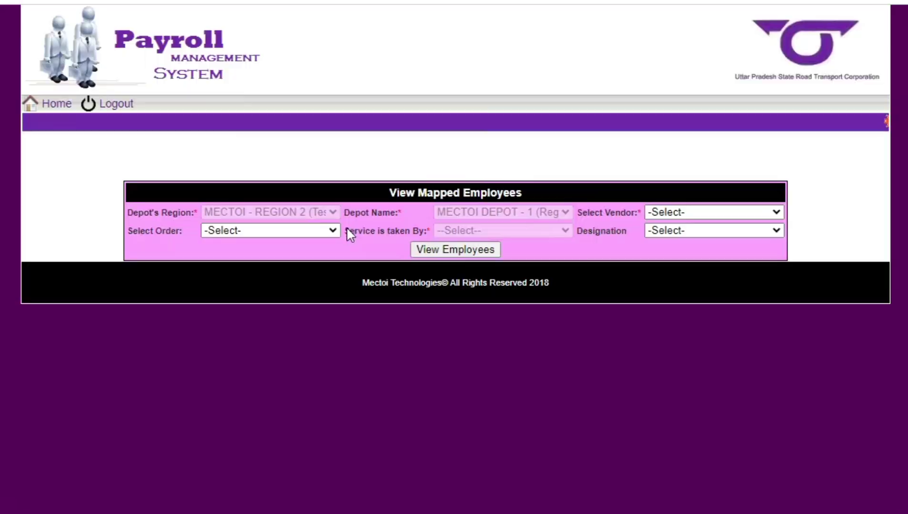
{"action": "left_click", "coordinate": [734, 208]}
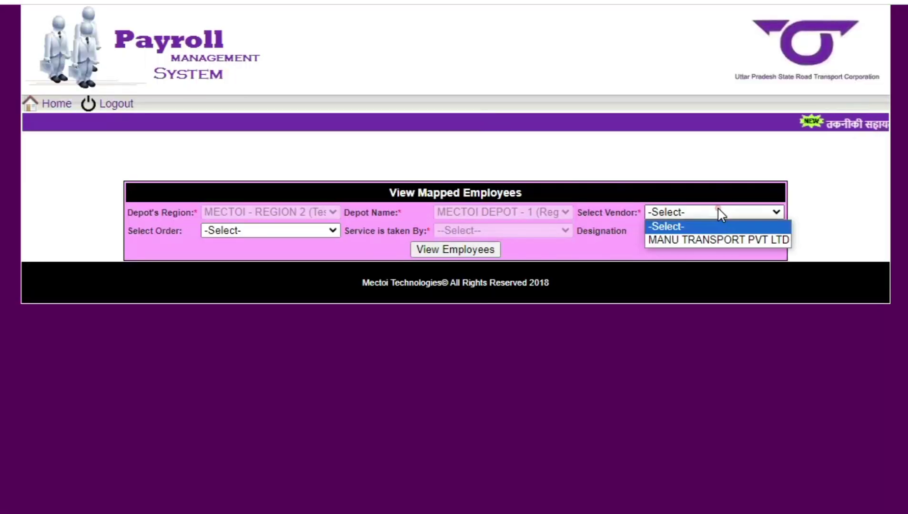
{"action": "left_click", "coordinate": [702, 239]}
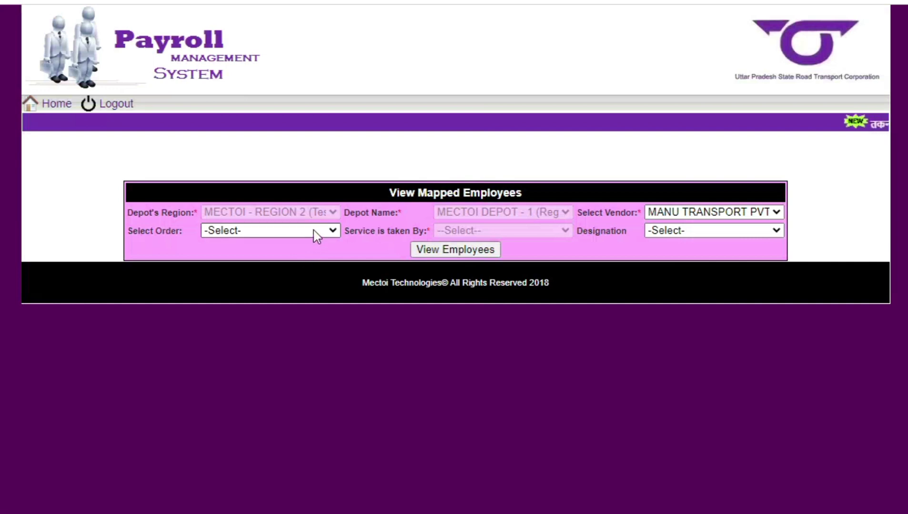
{"action": "left_click", "coordinate": [313, 233]}
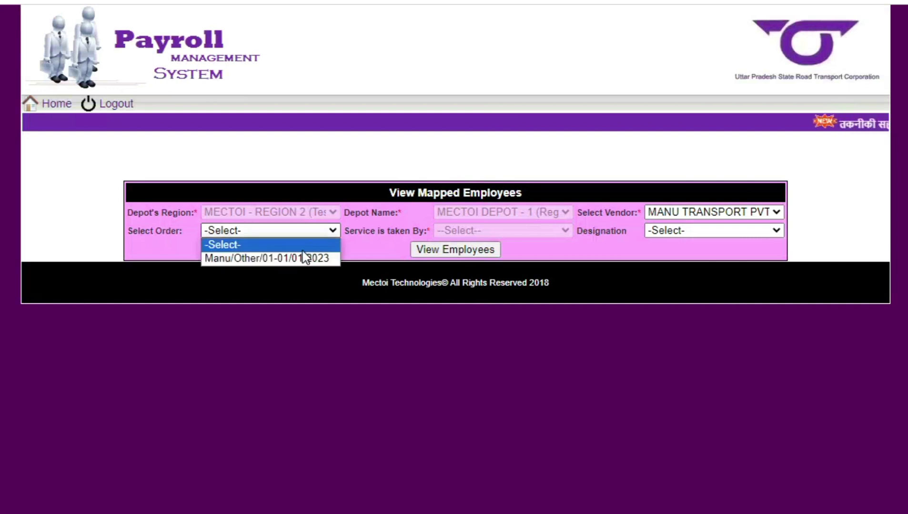
{"action": "left_click", "coordinate": [301, 258]}
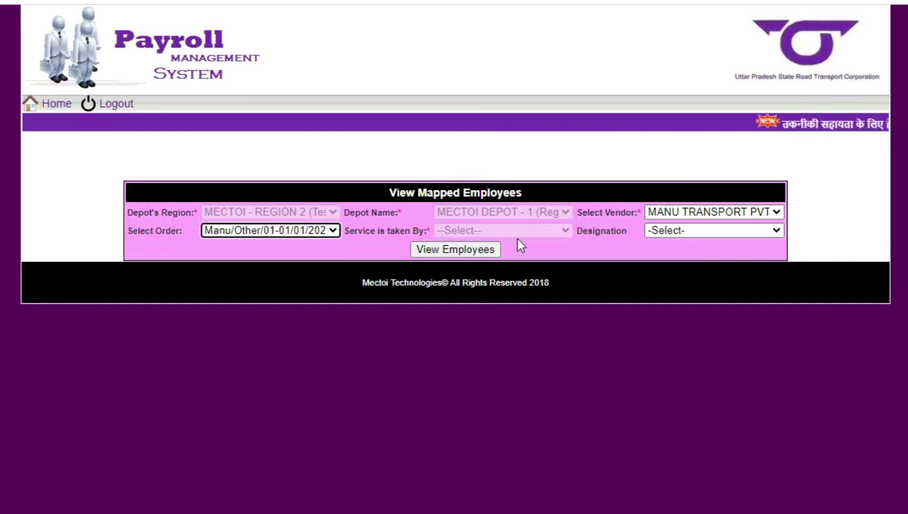
{"action": "left_click", "coordinate": [697, 231]}
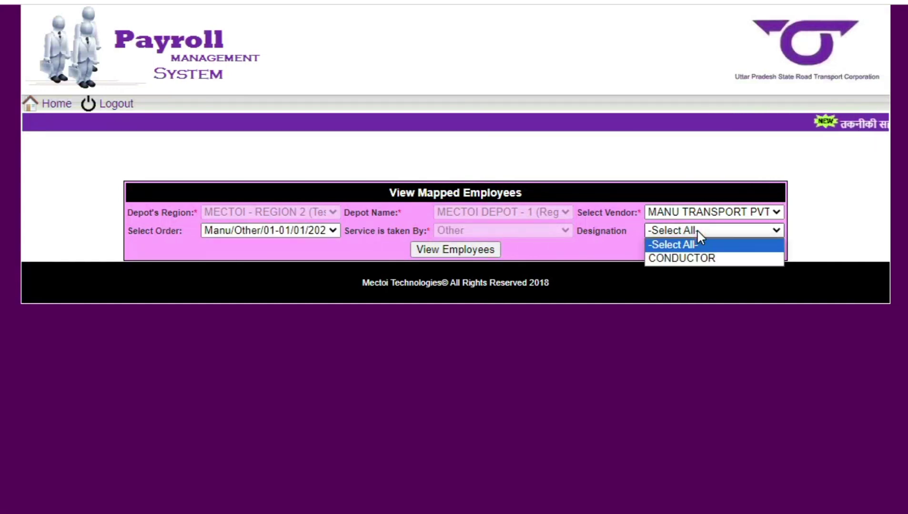
{"action": "left_click", "coordinate": [687, 259]}
{"action": "left_click", "coordinate": [484, 252]}
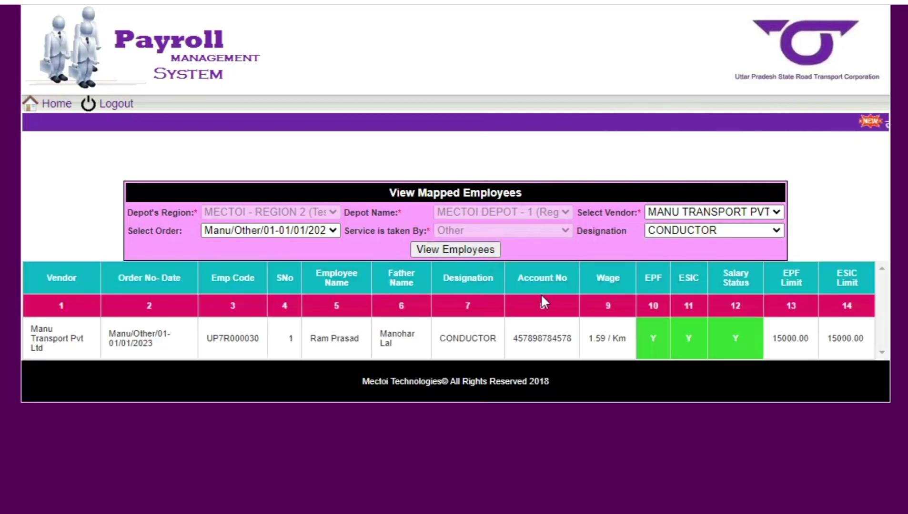
- Load the November 2023 km and duty-day work details for MANU TRANSPORT PVT LTD's CONDUCTOR employees under order Manu/Other/01-01/01/2023
{"action": "left_click", "coordinate": [54, 104]}
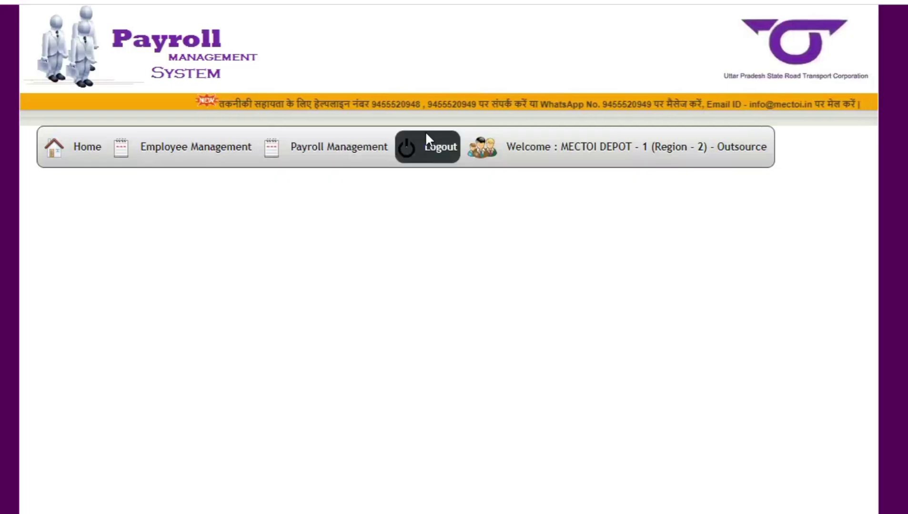
{"action": "mouse_move", "coordinate": [333, 154]}
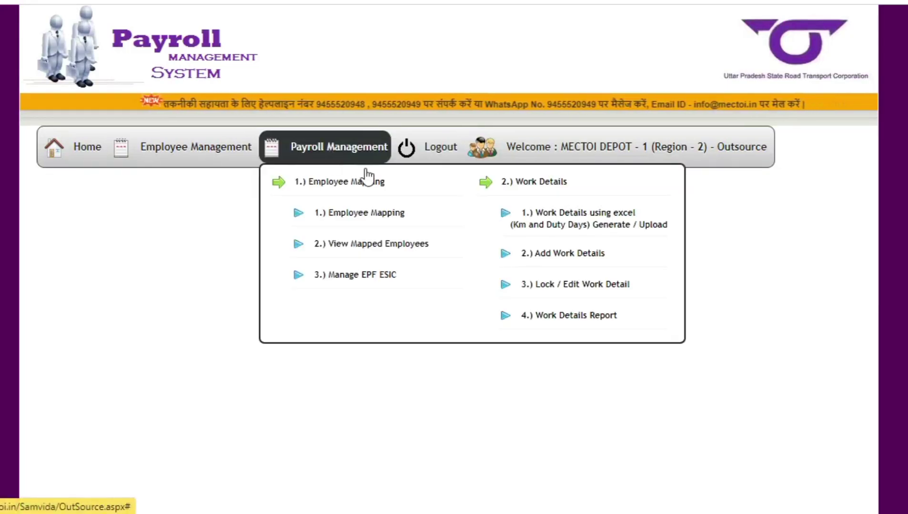
{"action": "left_click", "coordinate": [536, 250]}
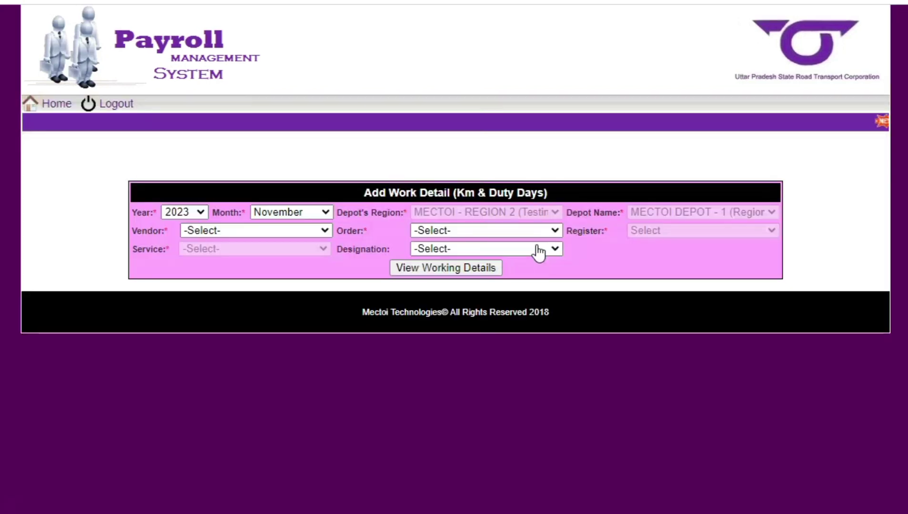
{"action": "left_click", "coordinate": [300, 232]}
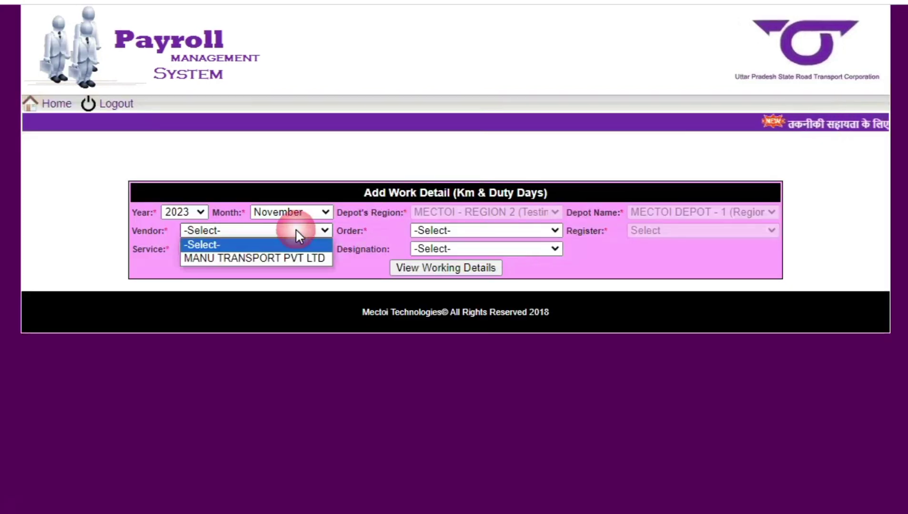
{"action": "left_click", "coordinate": [269, 257]}
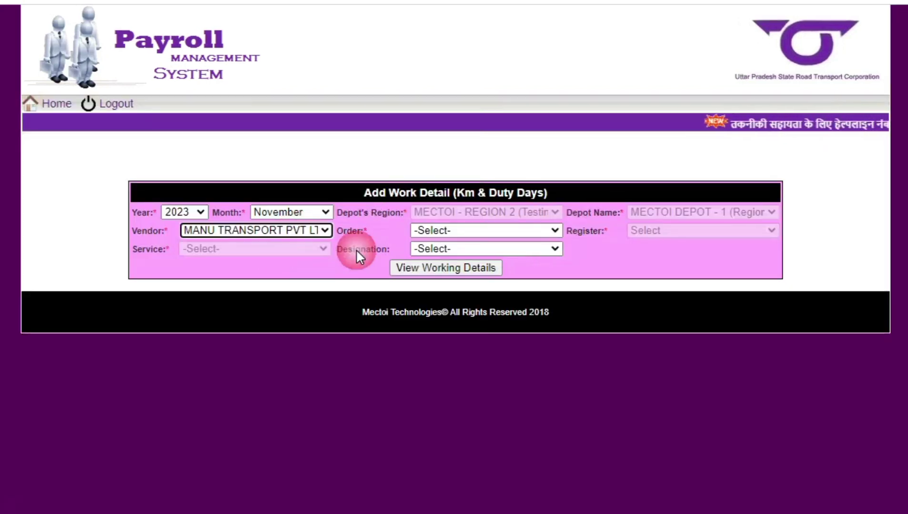
{"action": "left_click", "coordinate": [456, 232]}
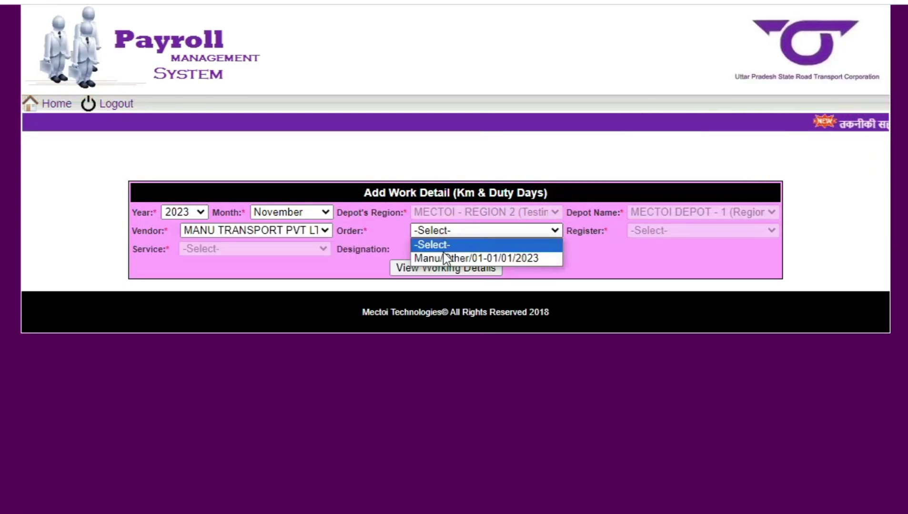
{"action": "left_click", "coordinate": [446, 258]}
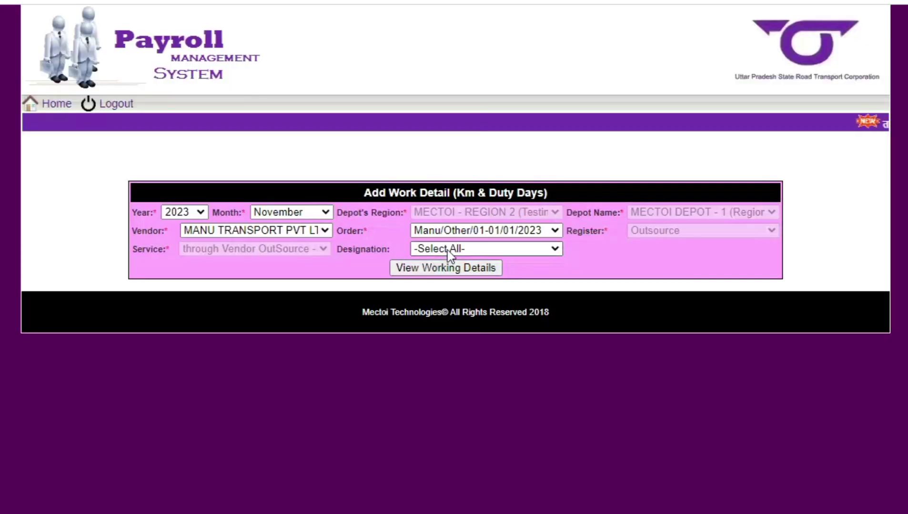
{"action": "left_click", "coordinate": [445, 248]}
{"action": "left_click", "coordinate": [442, 277]}
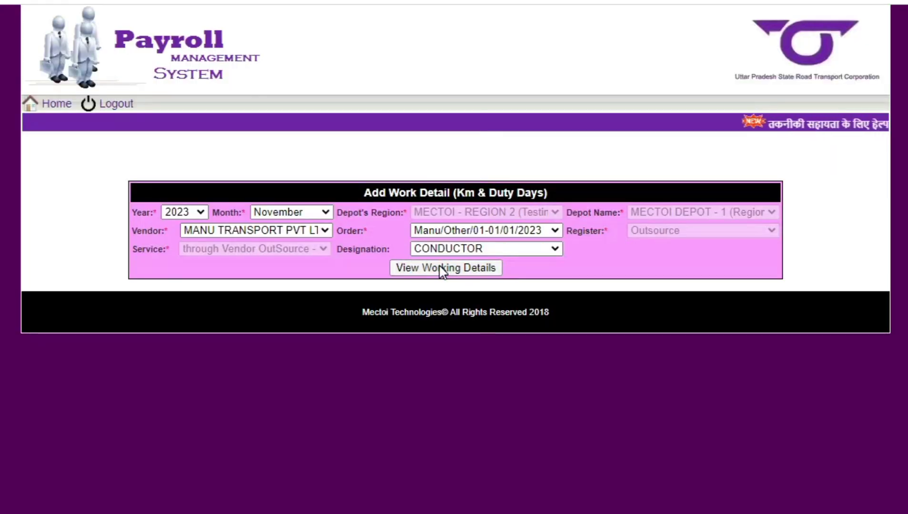
{"action": "left_click", "coordinate": [431, 265]}
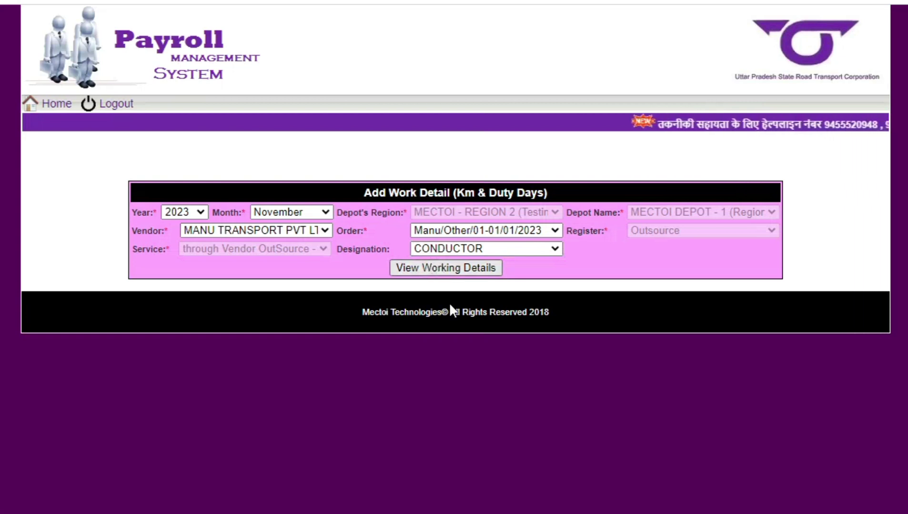